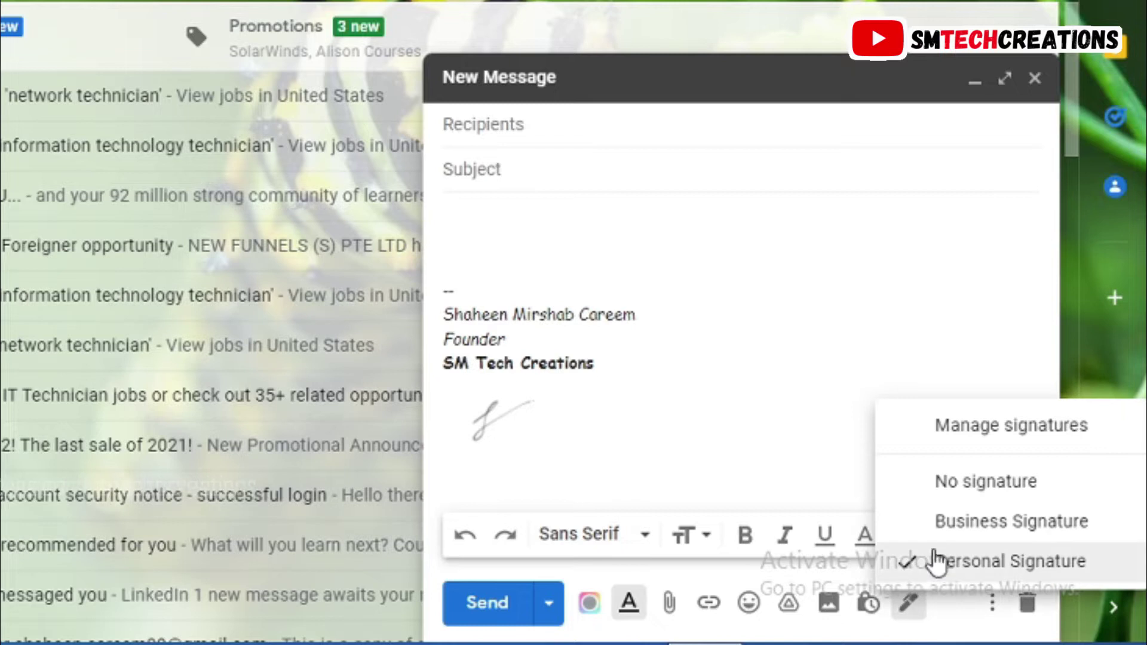
Preview the Business Signature, Personal Signature and No signature options in the new message, and close the draft
click(940, 530)
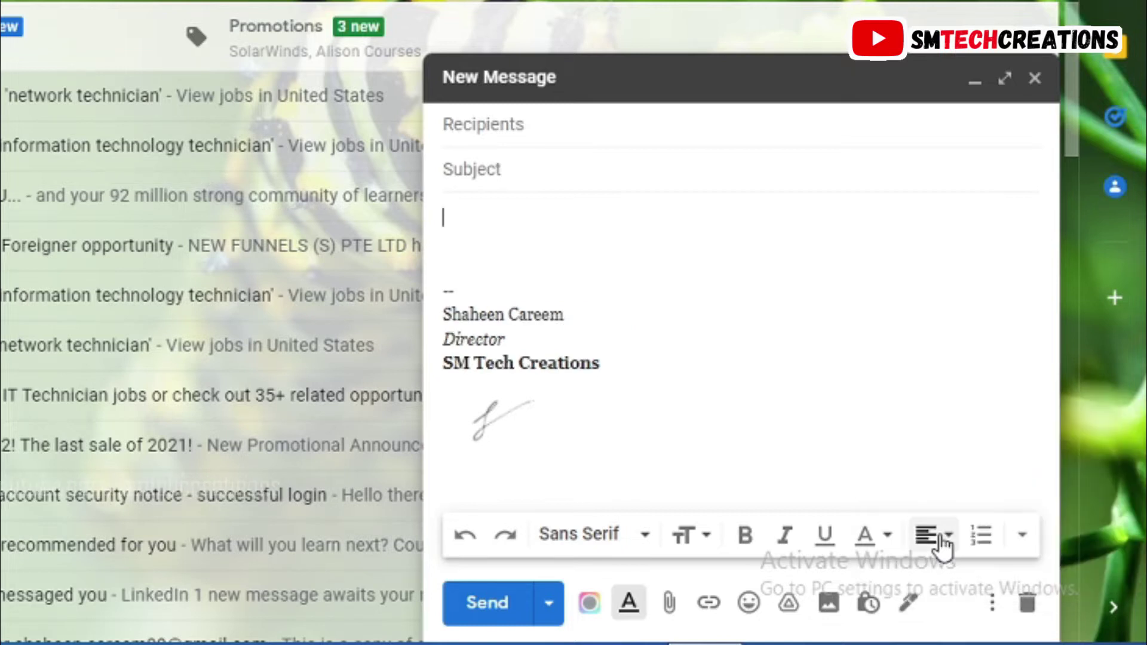
click(909, 605)
click(942, 569)
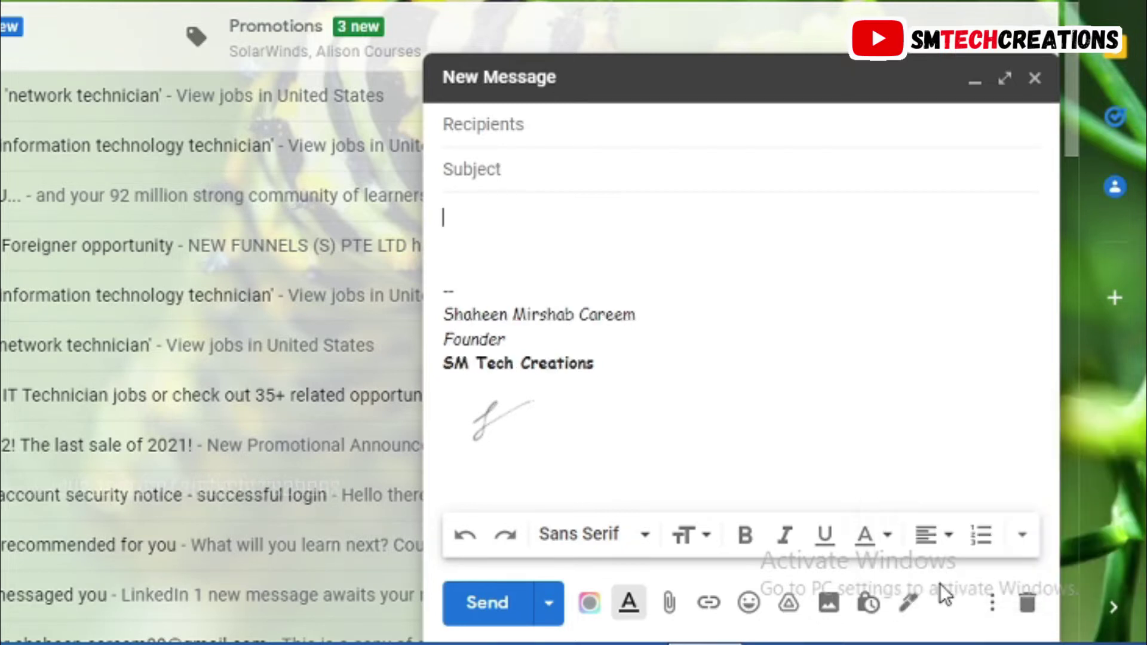
click(919, 610)
click(959, 487)
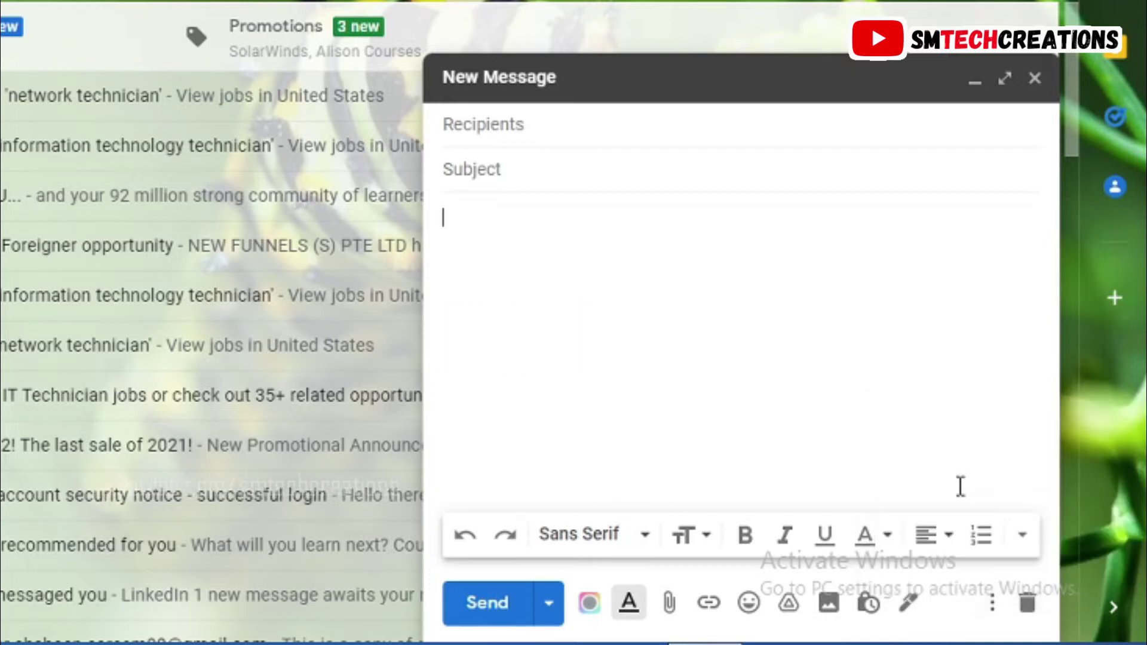
click(1034, 78)
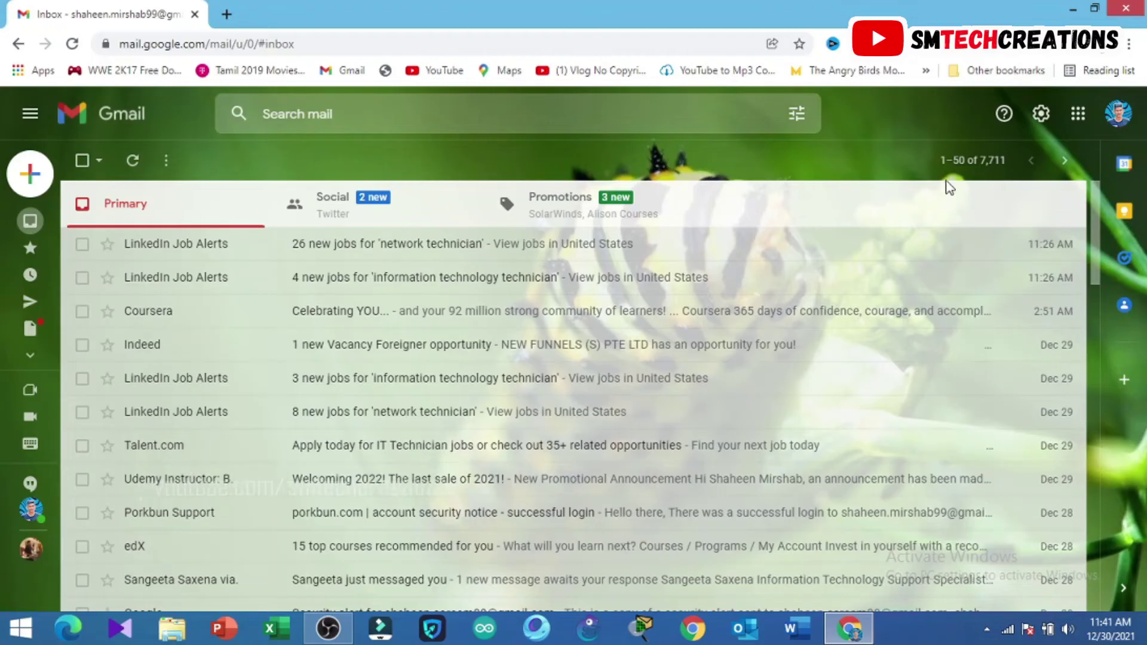
Open the full mail settings at the Signature section of the General settings
click(1041, 114)
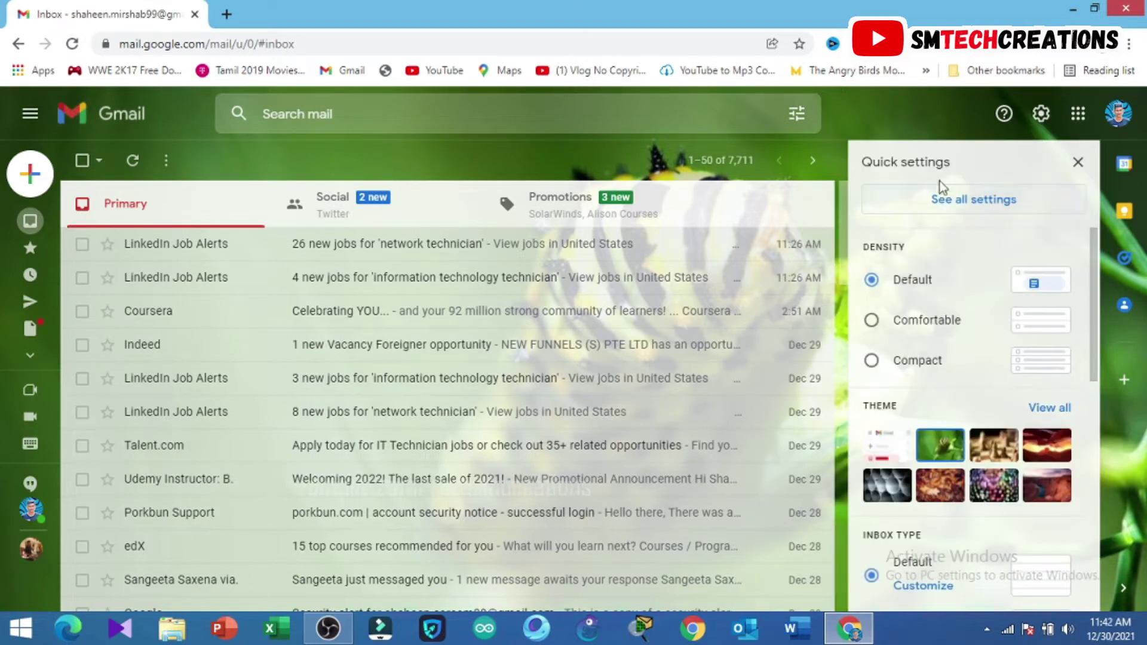
click(992, 200)
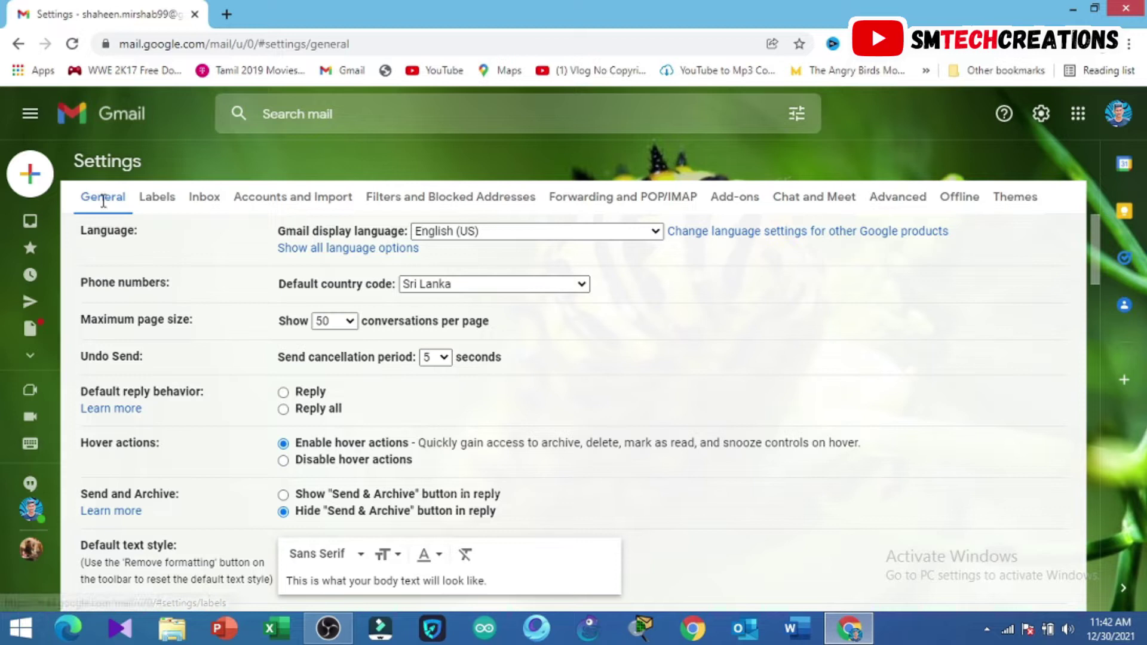
scroll(1072, 327, down, 4)
scroll(1073, 328, down, 15)
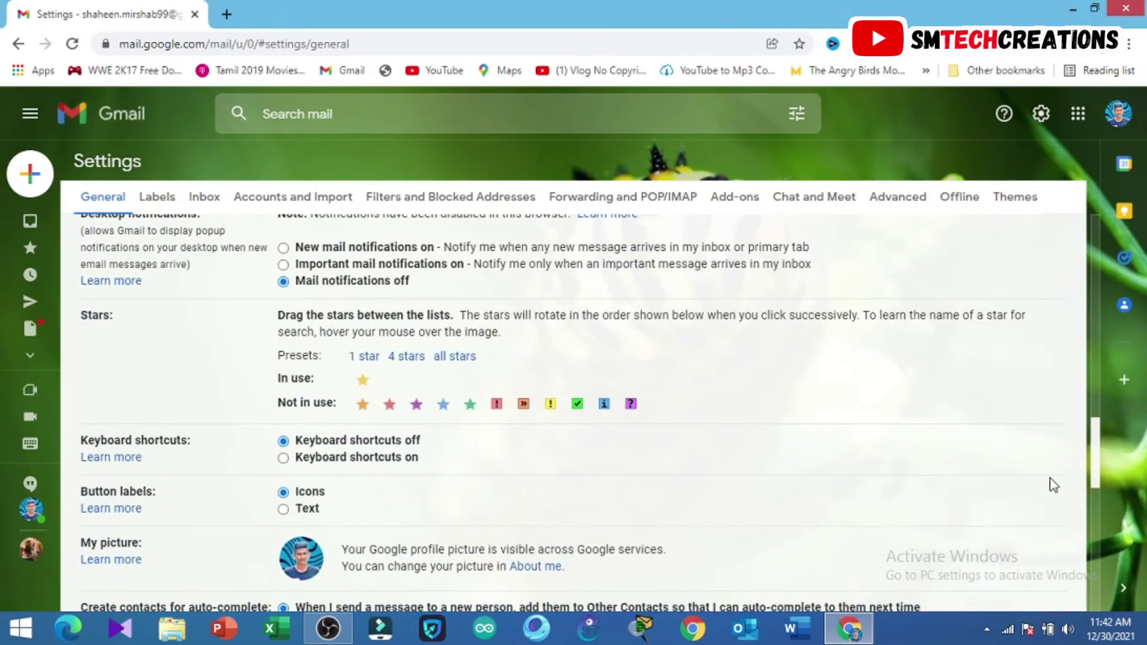
scroll(1052, 485, down, 5)
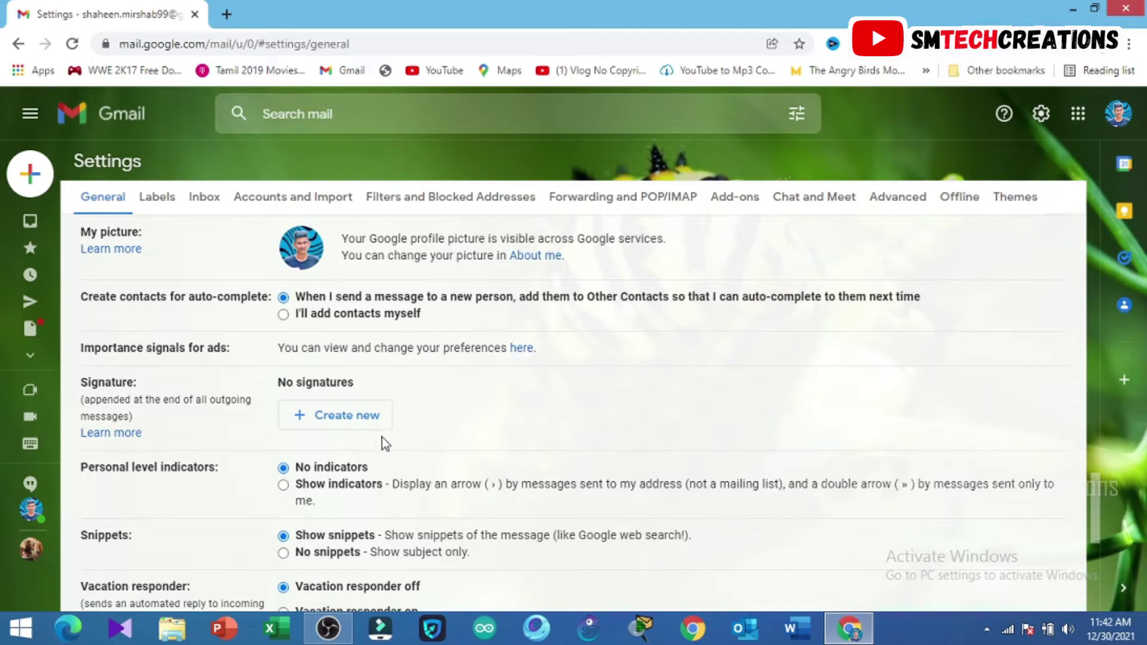
Create a new signature named Personal Signature
click(347, 421)
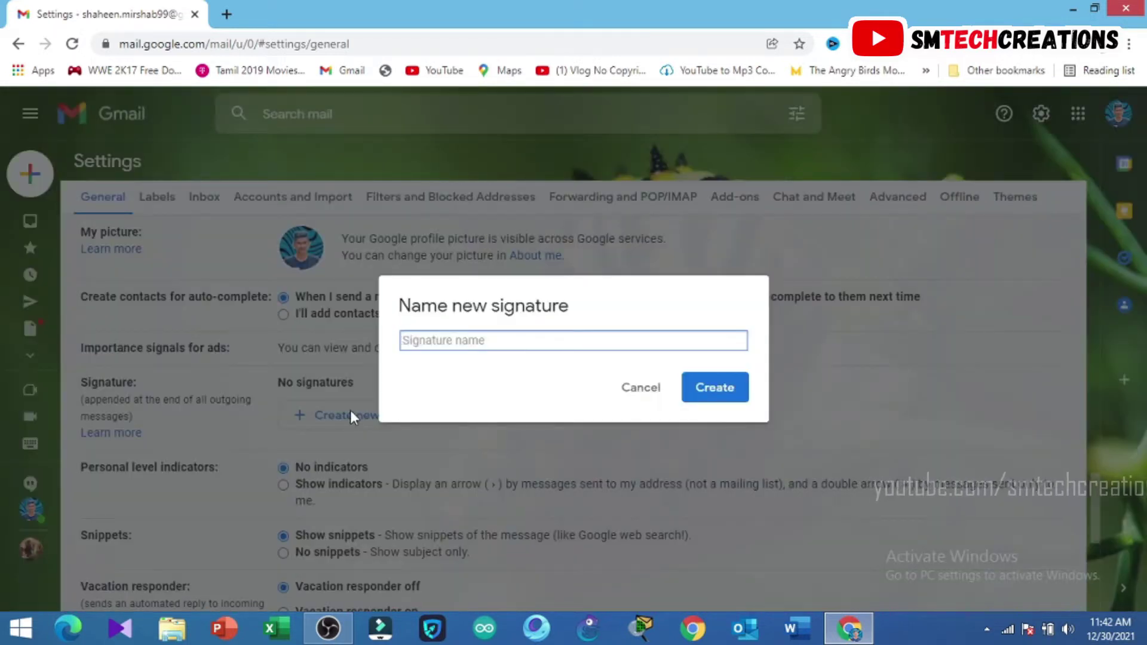
drag(396, 308, 592, 307)
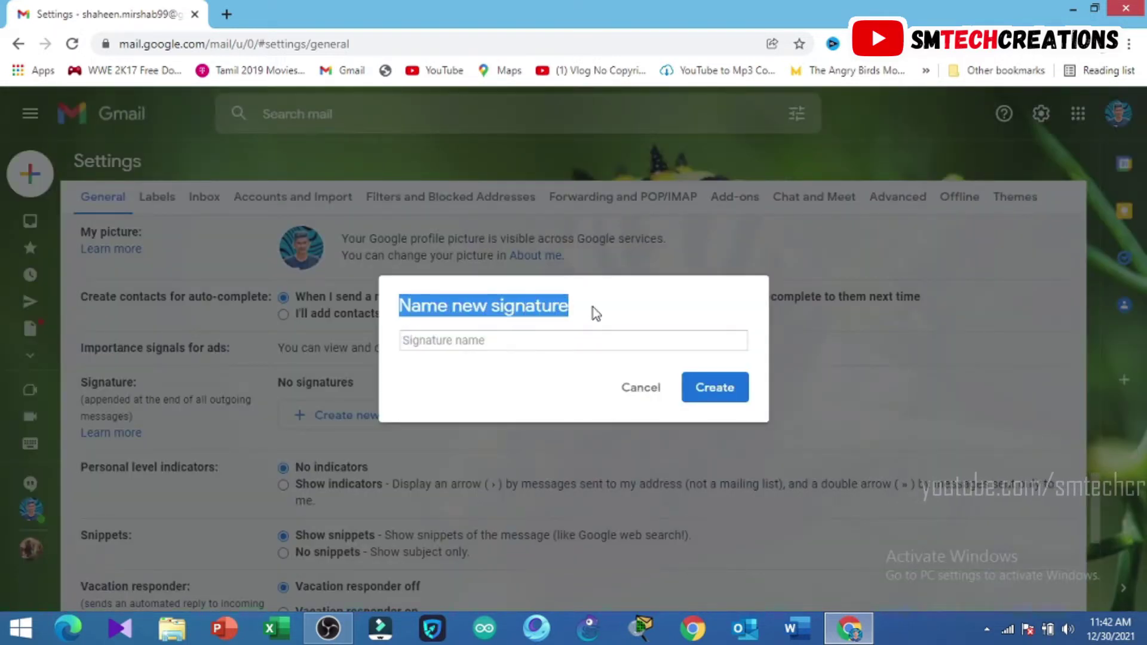
click(513, 341)
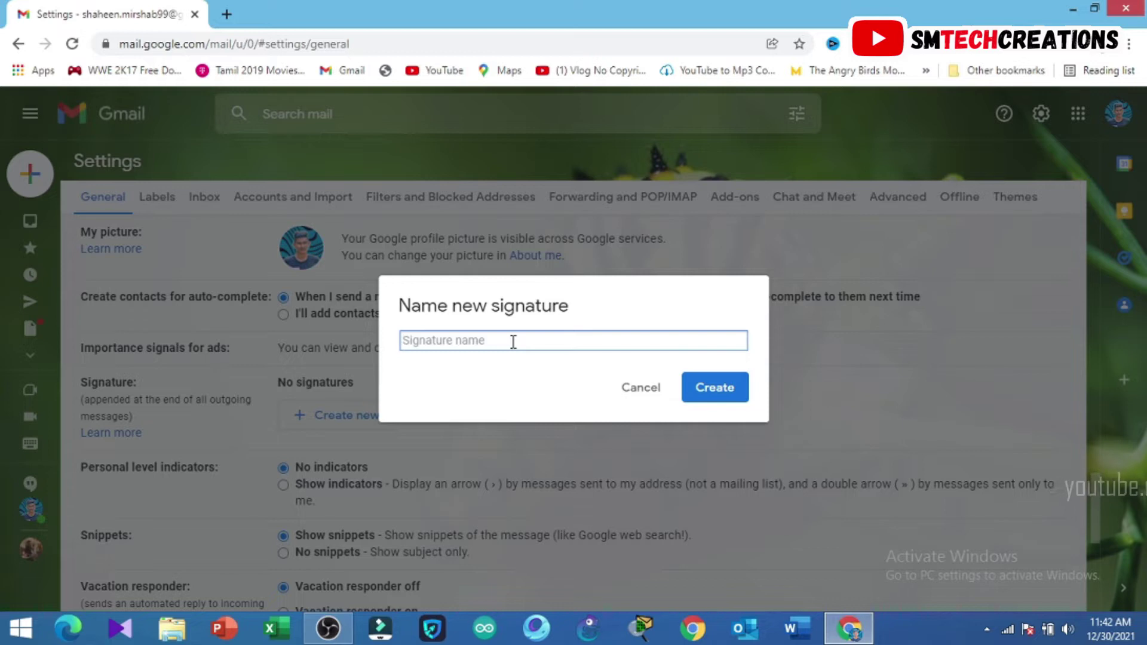
text(Per)
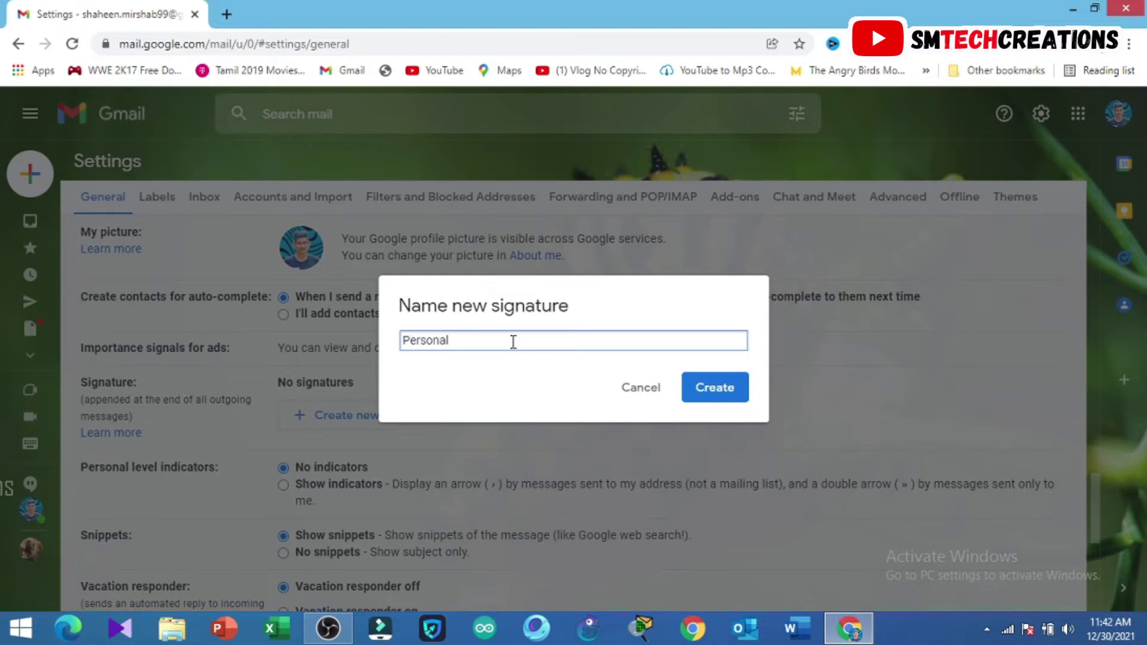
text(sonal Sig)
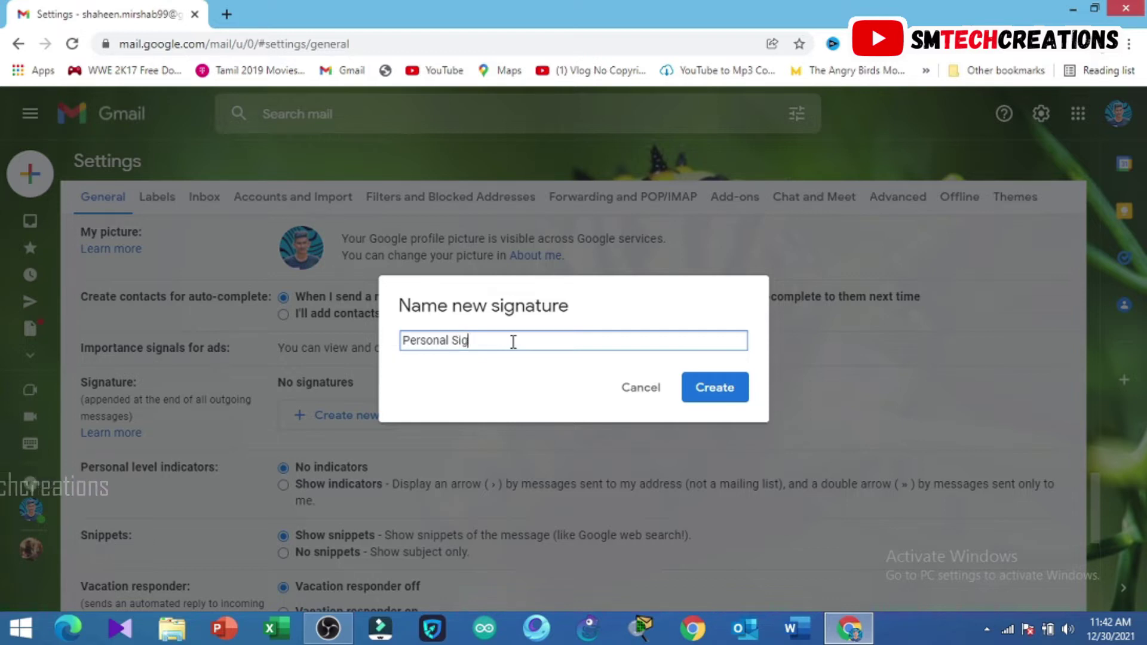
text(nature)
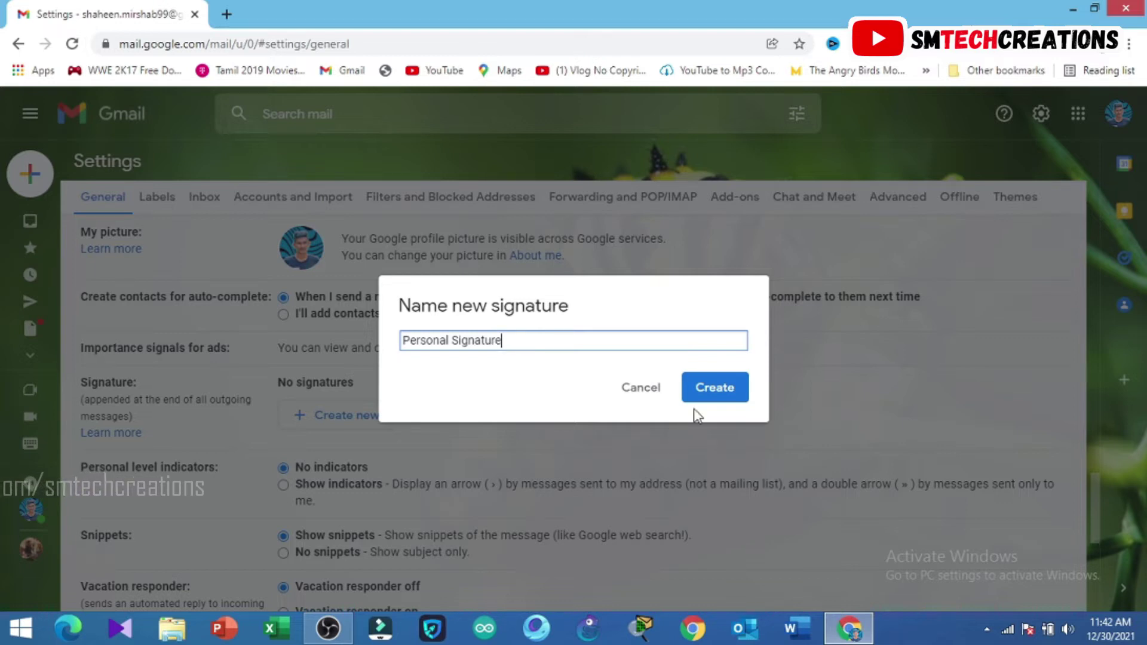
click(710, 392)
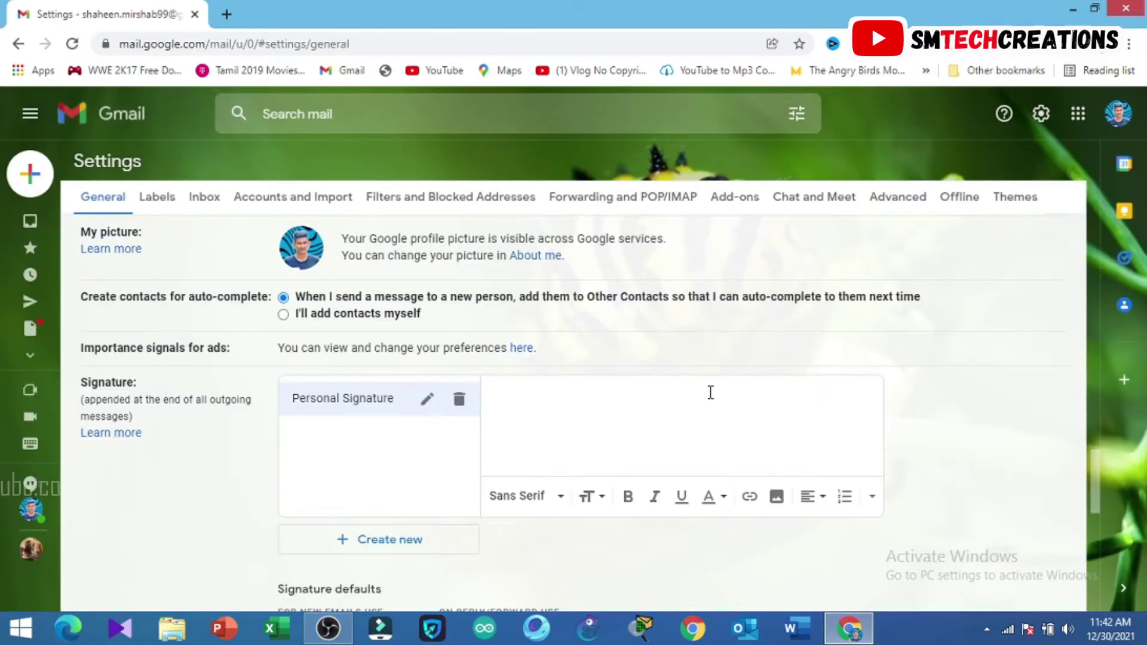
Enter the signature text on three lines: the owner's full name, Founder, and SM Tech Creations
click(495, 395)
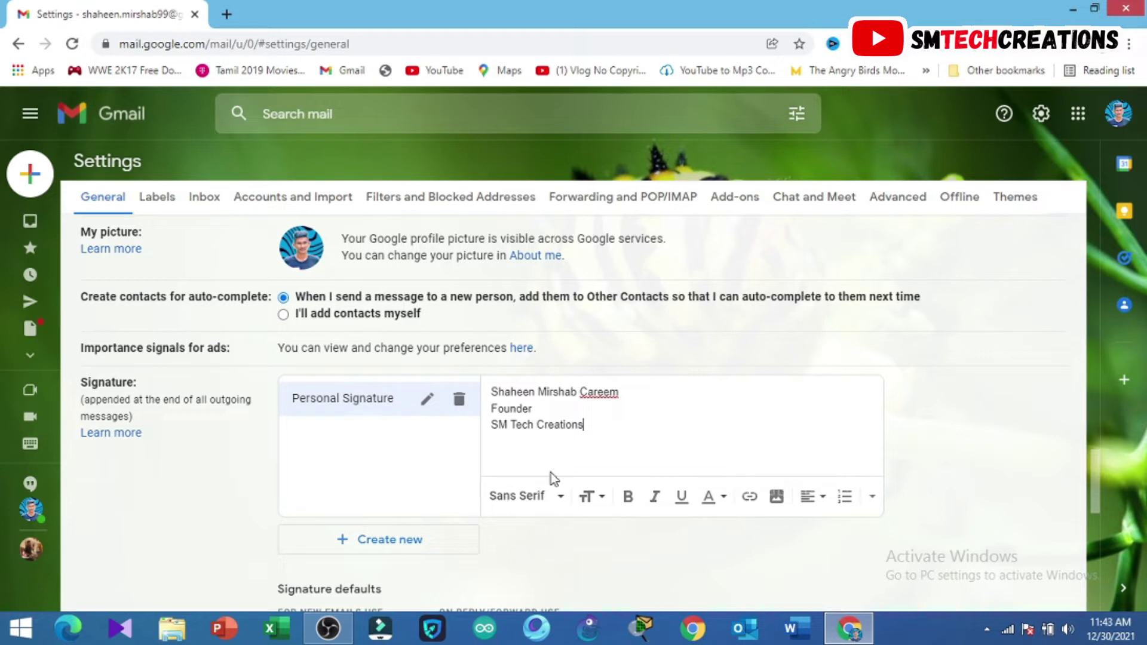
Try the Fixed Width, Sans Serif and Wide fonts on the whole signature text
drag(608, 425, 489, 391)
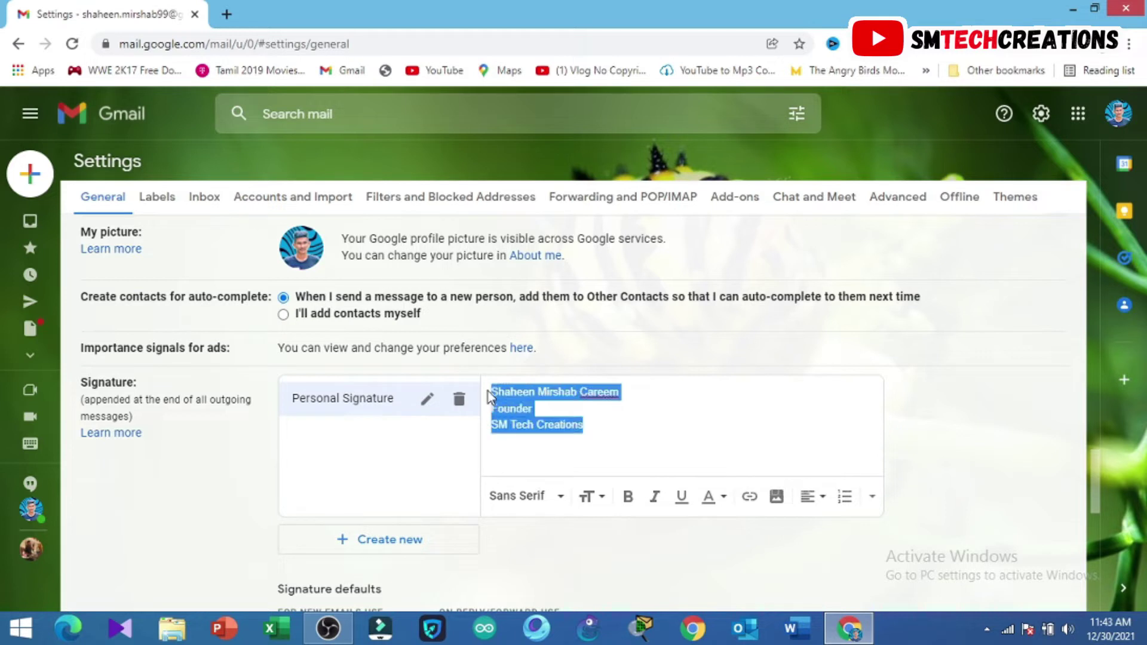
click(562, 497)
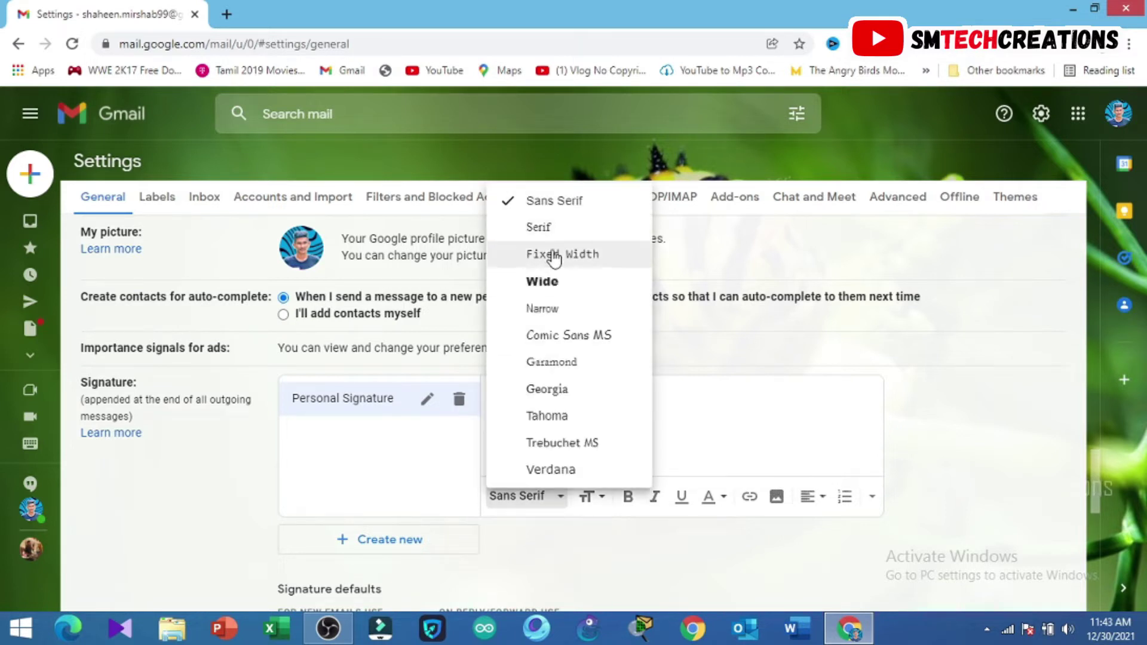
click(553, 254)
click(550, 501)
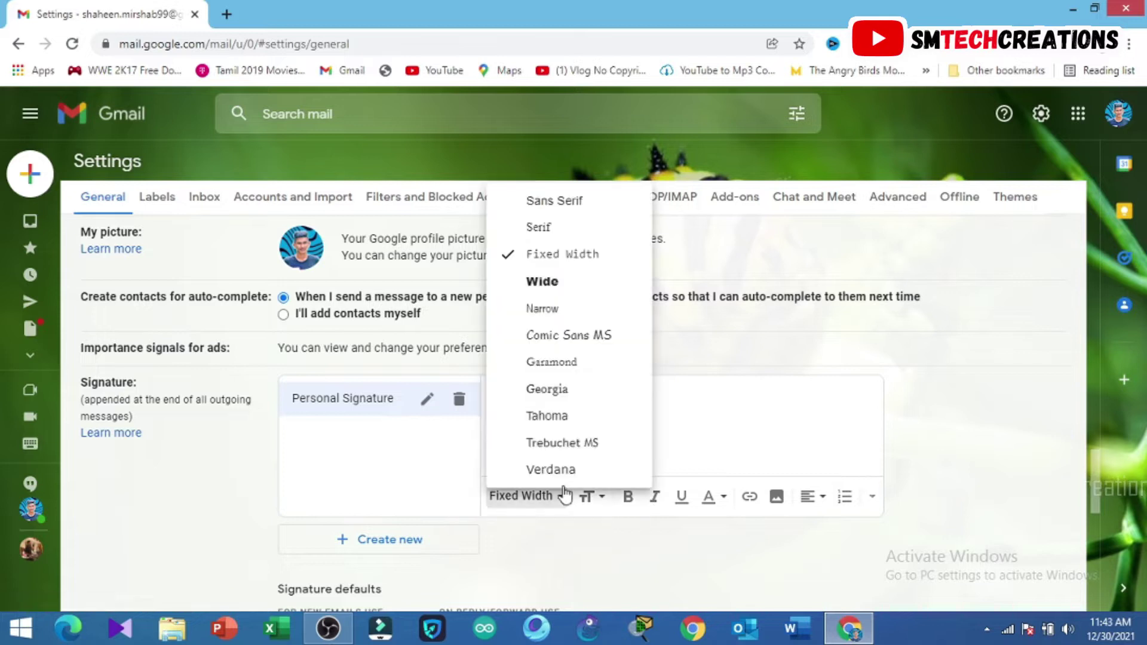
click(557, 202)
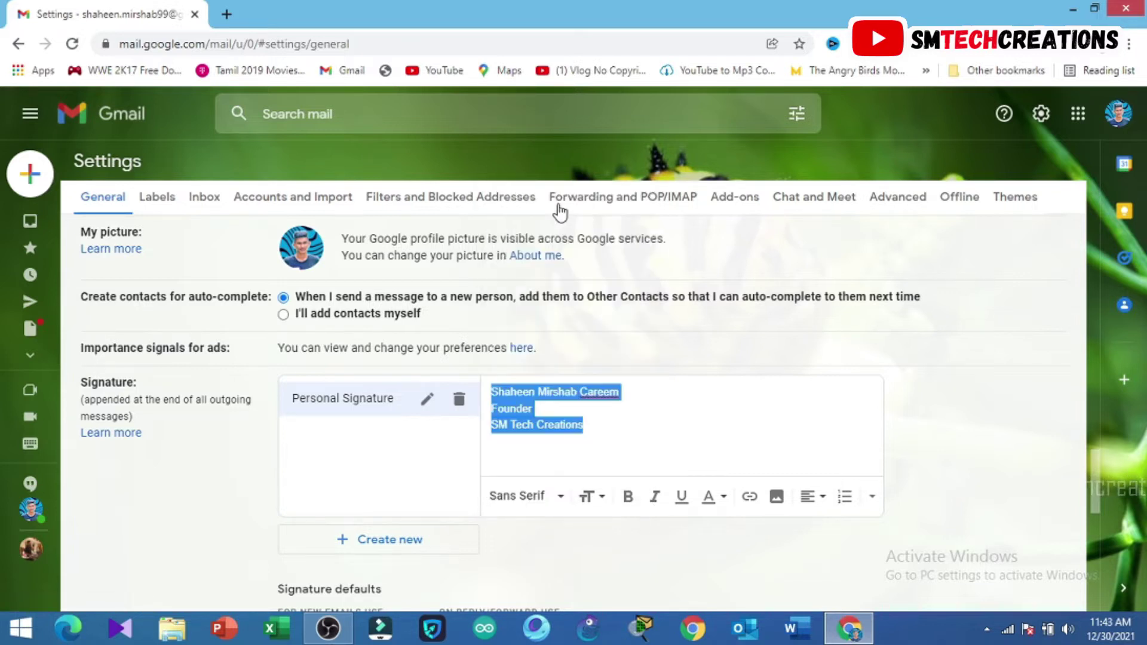
click(545, 504)
click(544, 282)
click(566, 425)
Set the font of all three signature lines to Comic Sans MS
drag(623, 431, 483, 381)
click(527, 503)
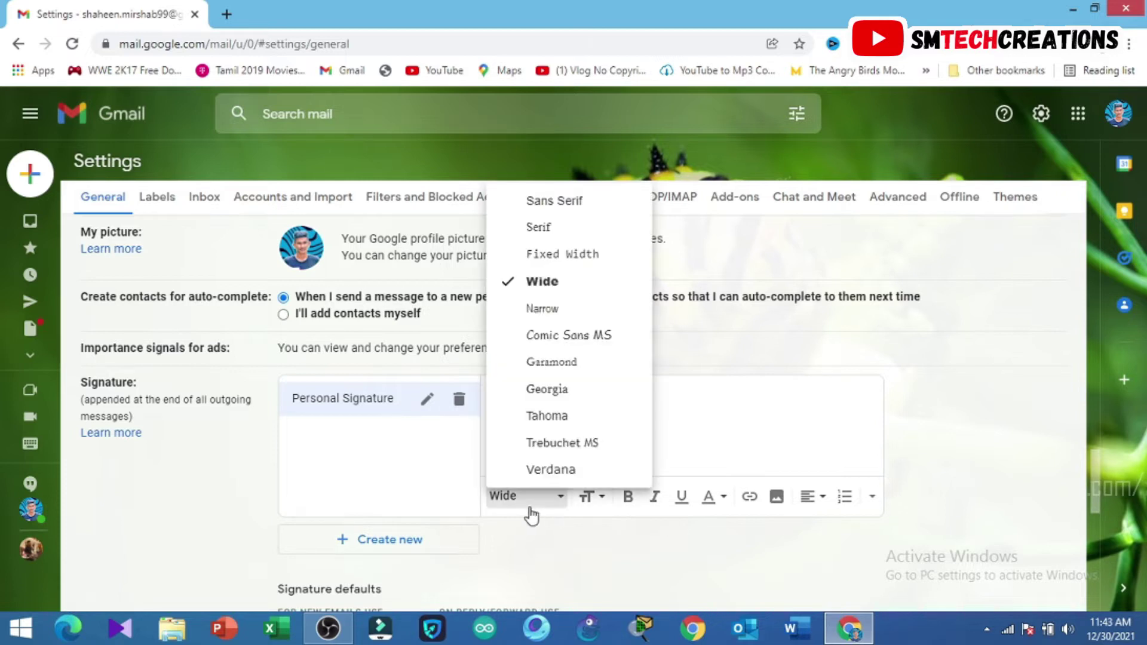
click(565, 335)
click(655, 396)
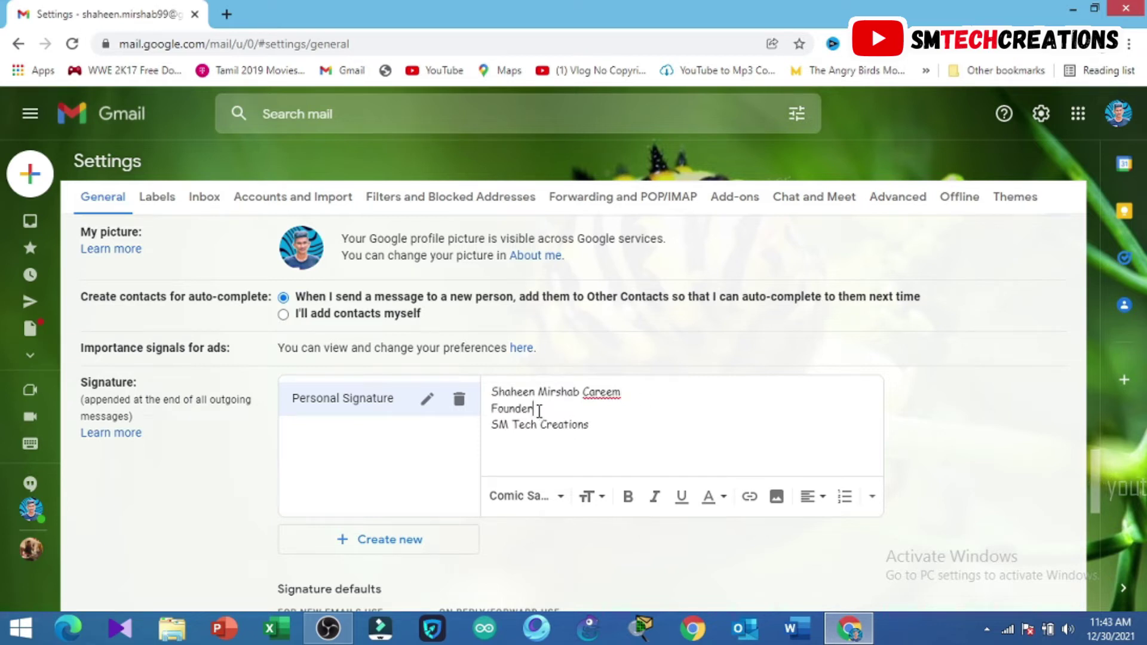
Italicize the Founder line and make the SM Tech Creations line bold
drag(536, 410, 476, 414)
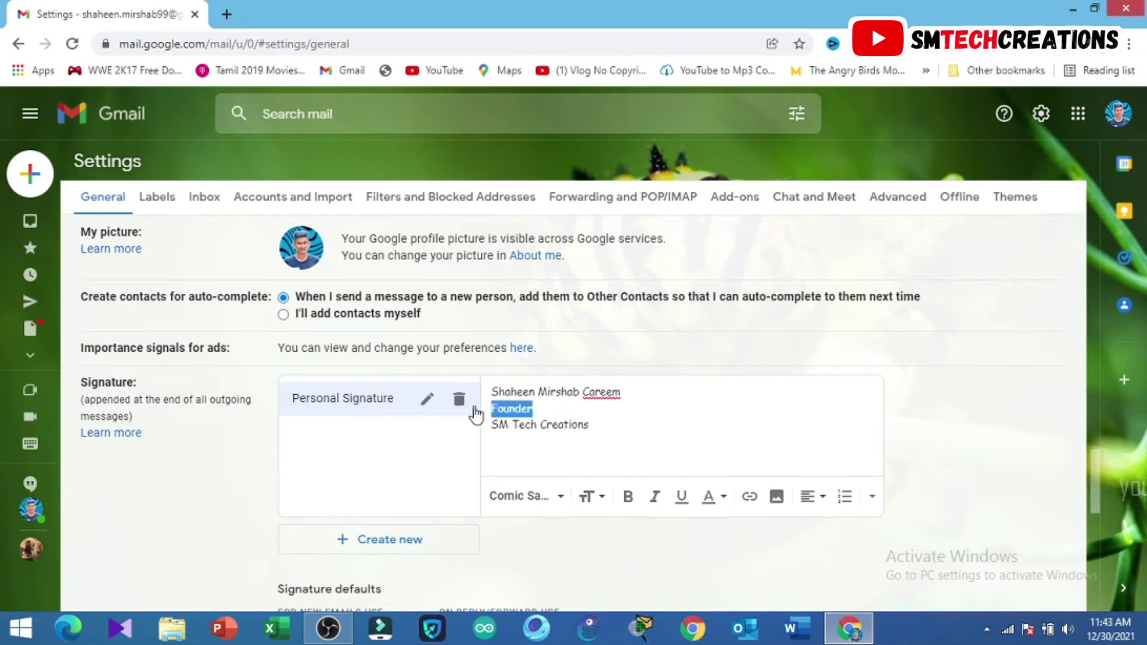
click(655, 505)
drag(593, 425, 513, 447)
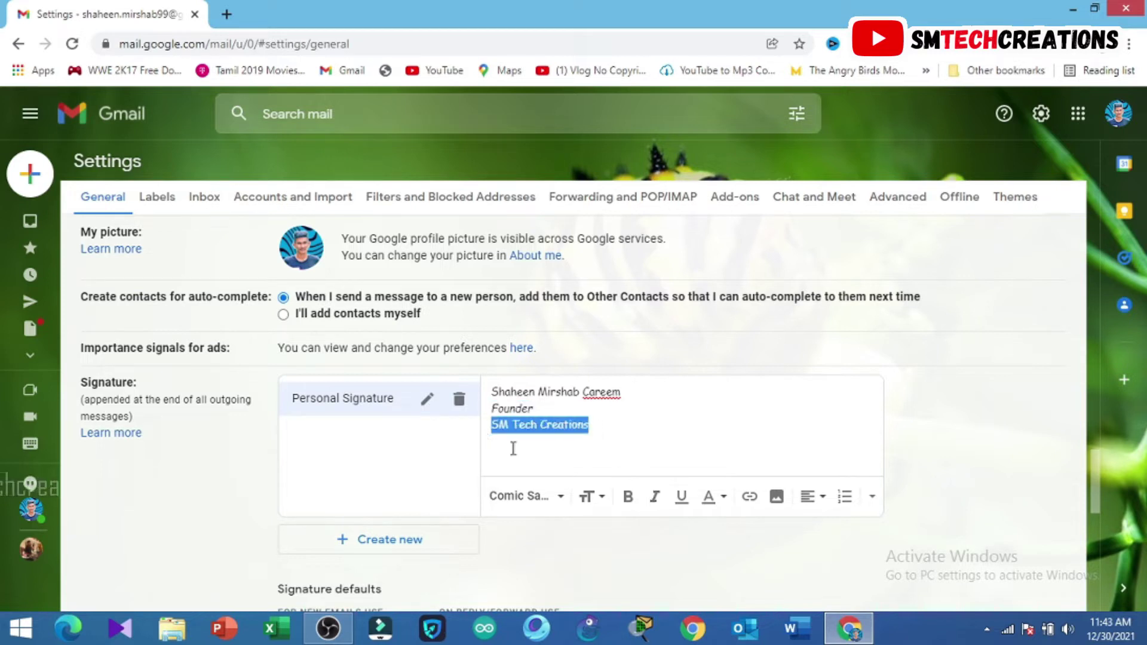
click(628, 496)
Start a new line below SM Tech Creations and insert the image file signature from the device's New Resume folder
click(605, 425)
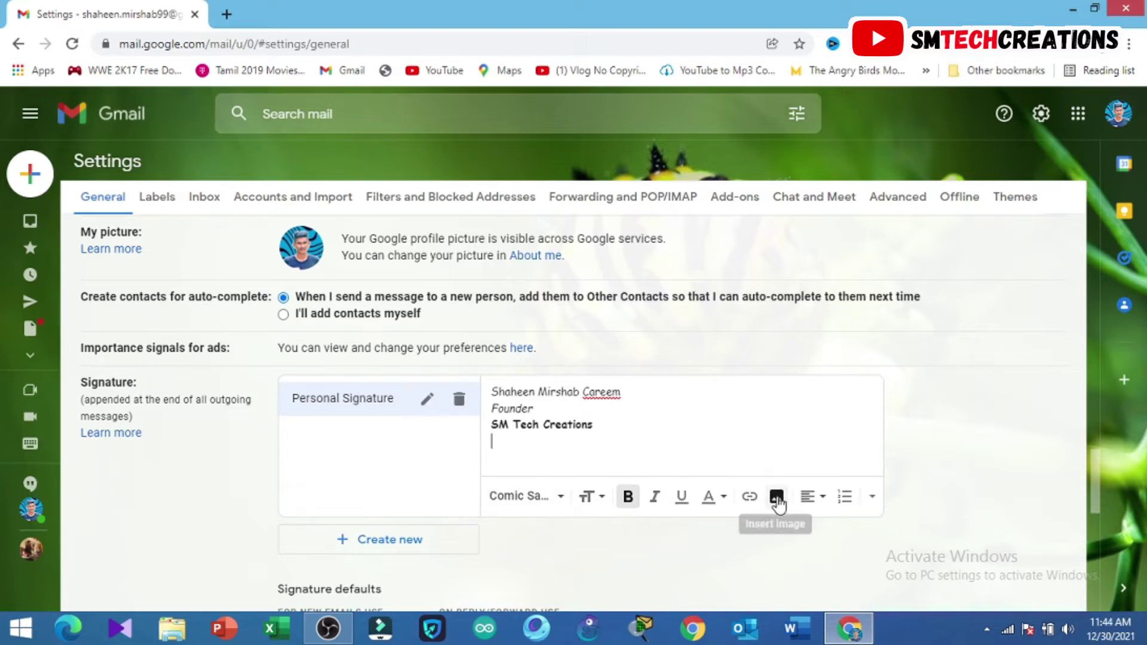
click(749, 497)
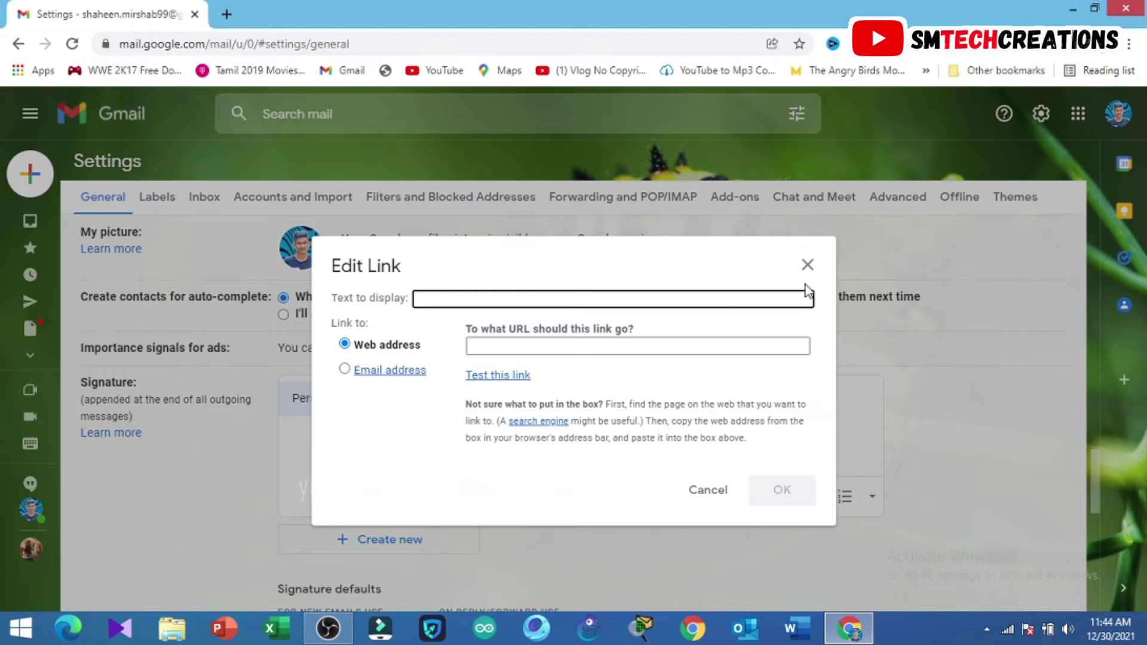
click(807, 265)
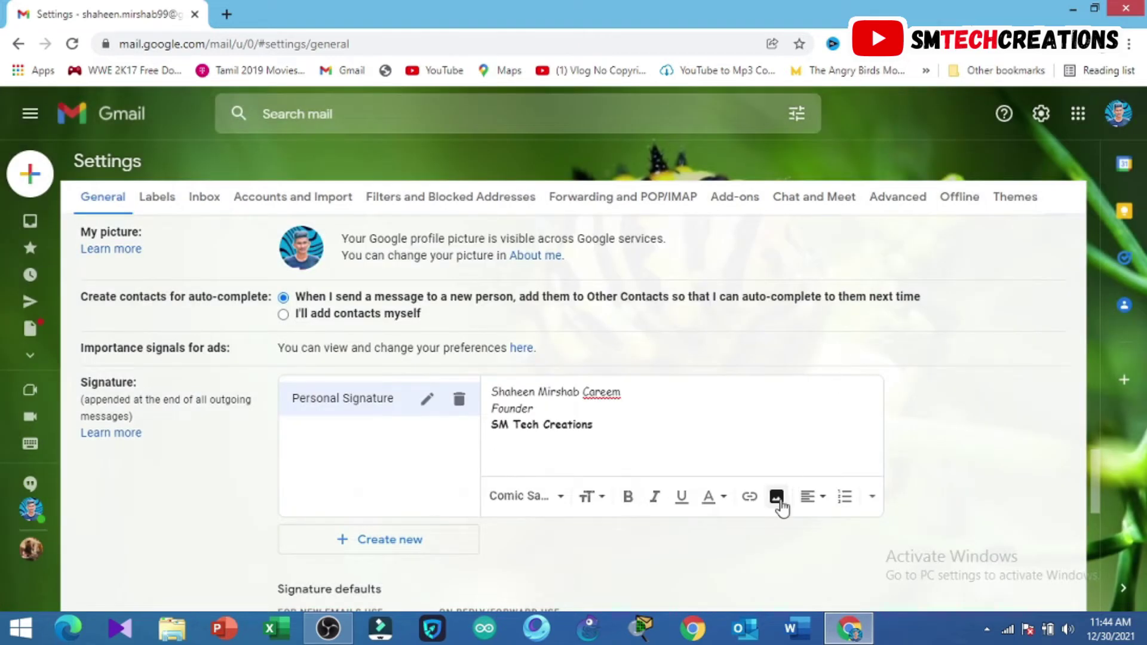
click(779, 503)
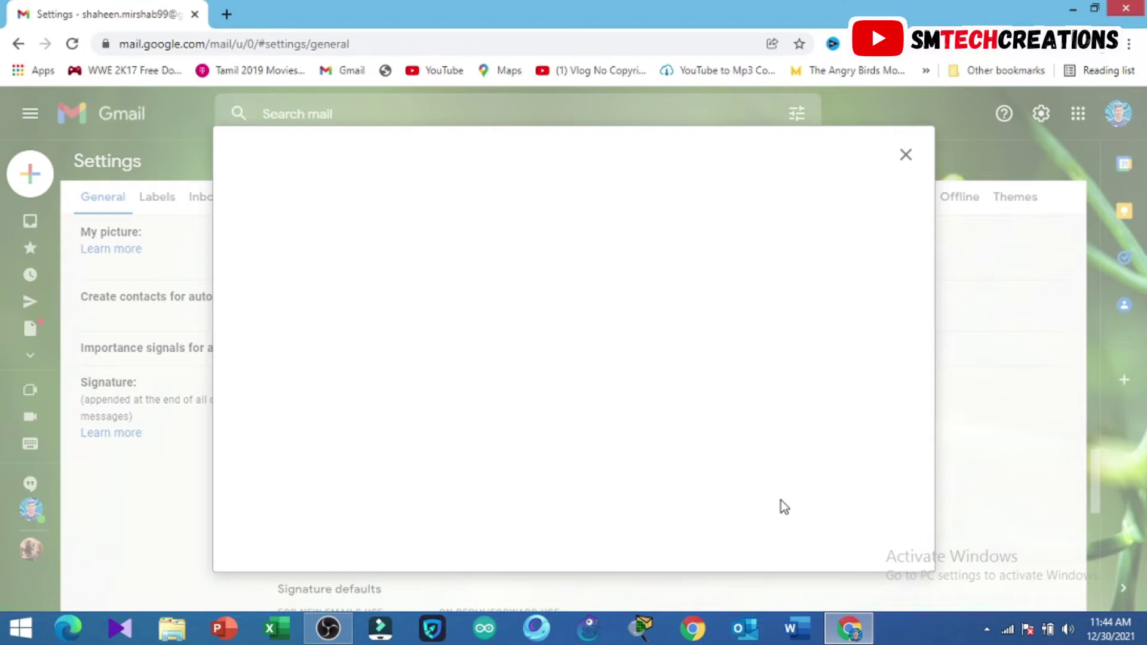
click(486, 210)
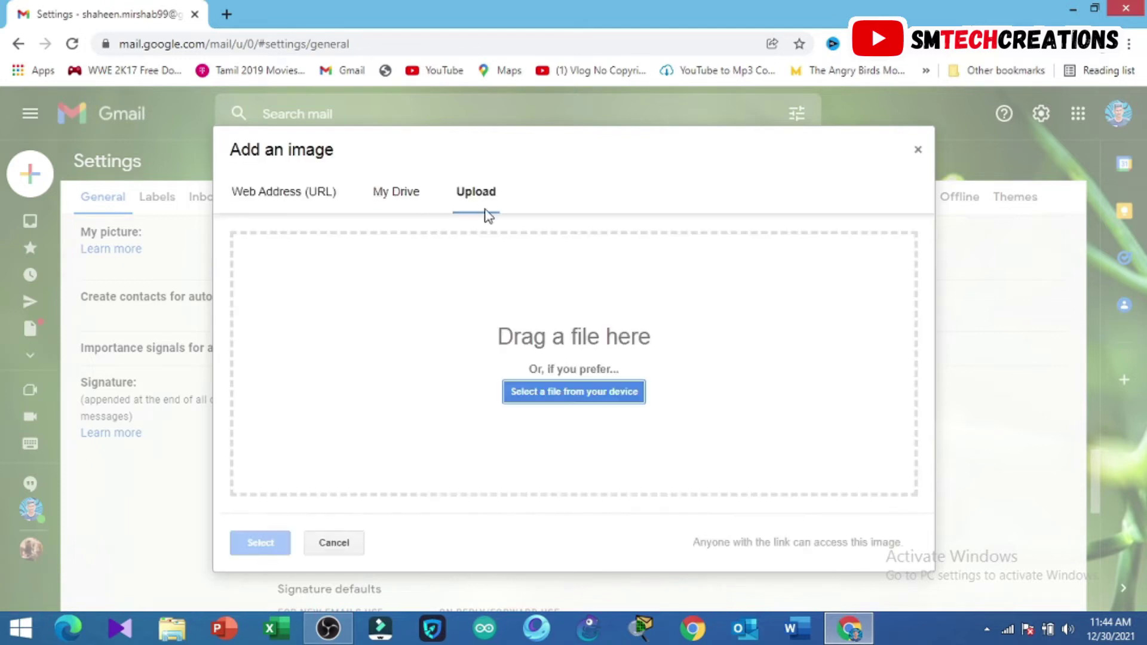
click(584, 396)
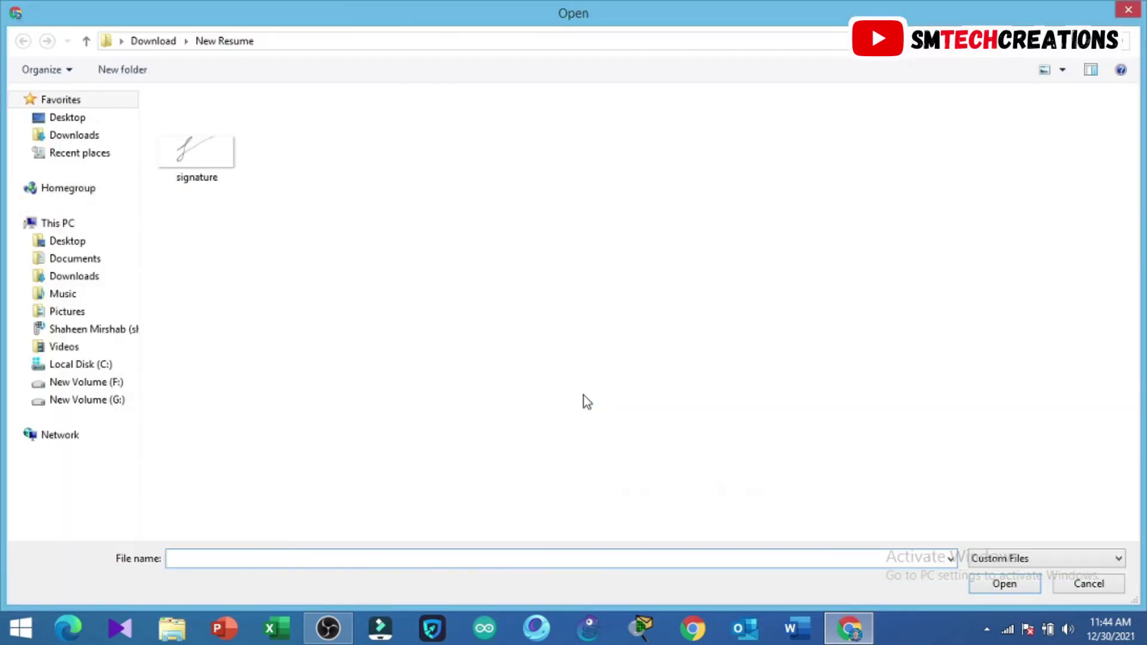
double_click(211, 173)
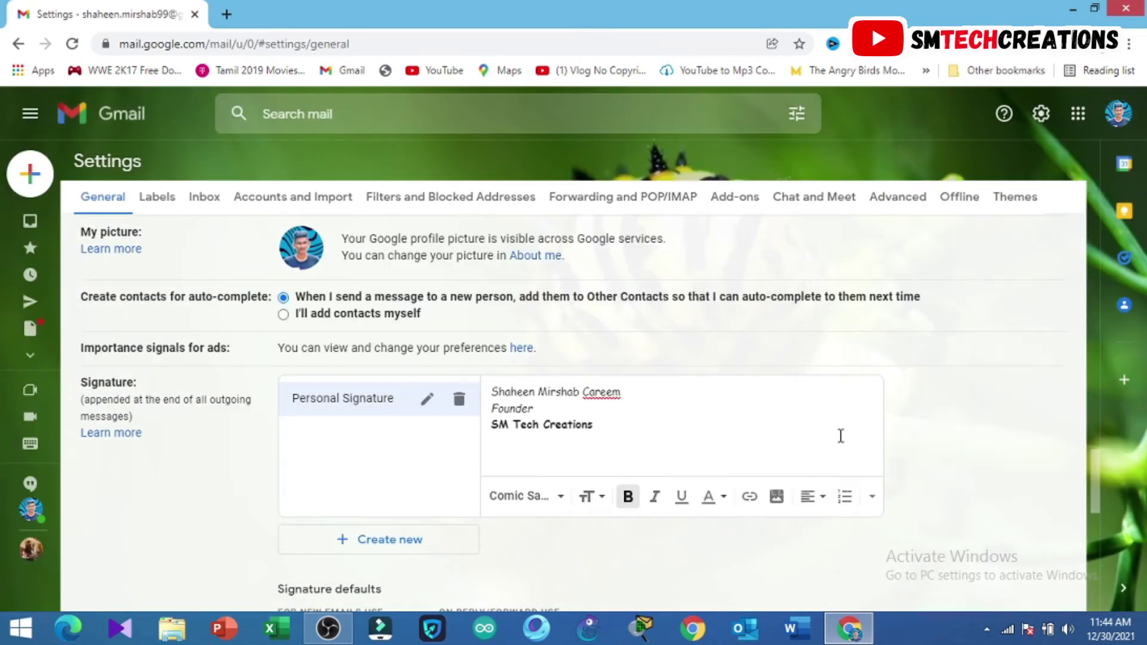
Resize the inserted signature image to Small and add a blank line between SM Tech Creations and the image
mouse_move(869, 394)
mouse_down()
mouse_move(869, 433)
mouse_move(866, 392)
mouse_up()
scroll(866, 391, down, 3)
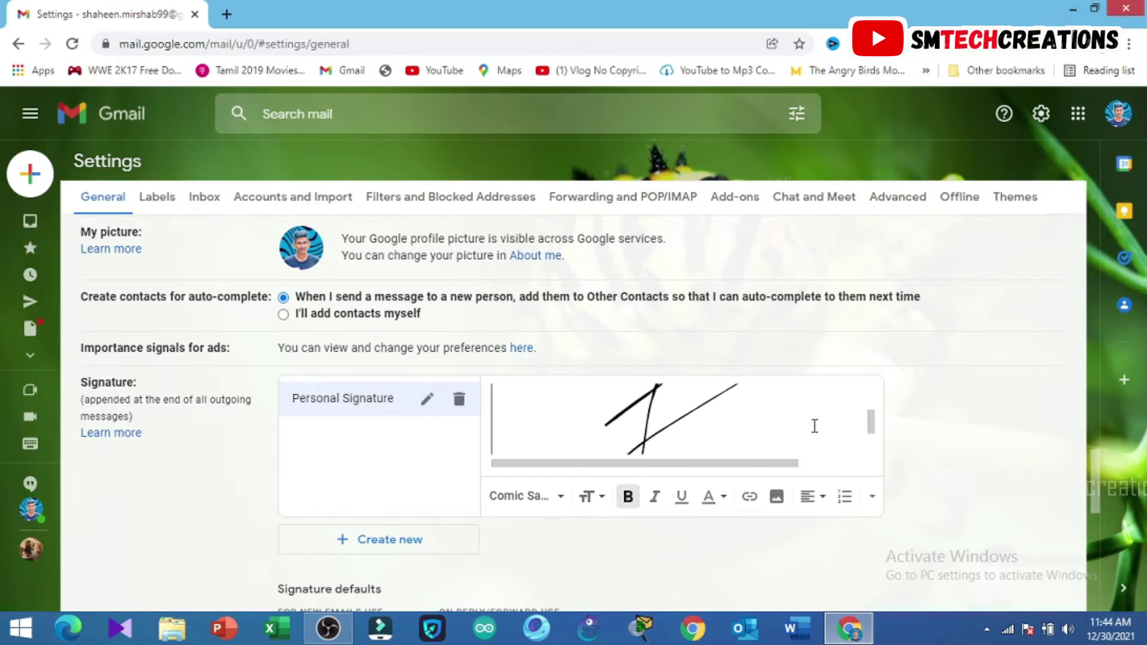
click(693, 407)
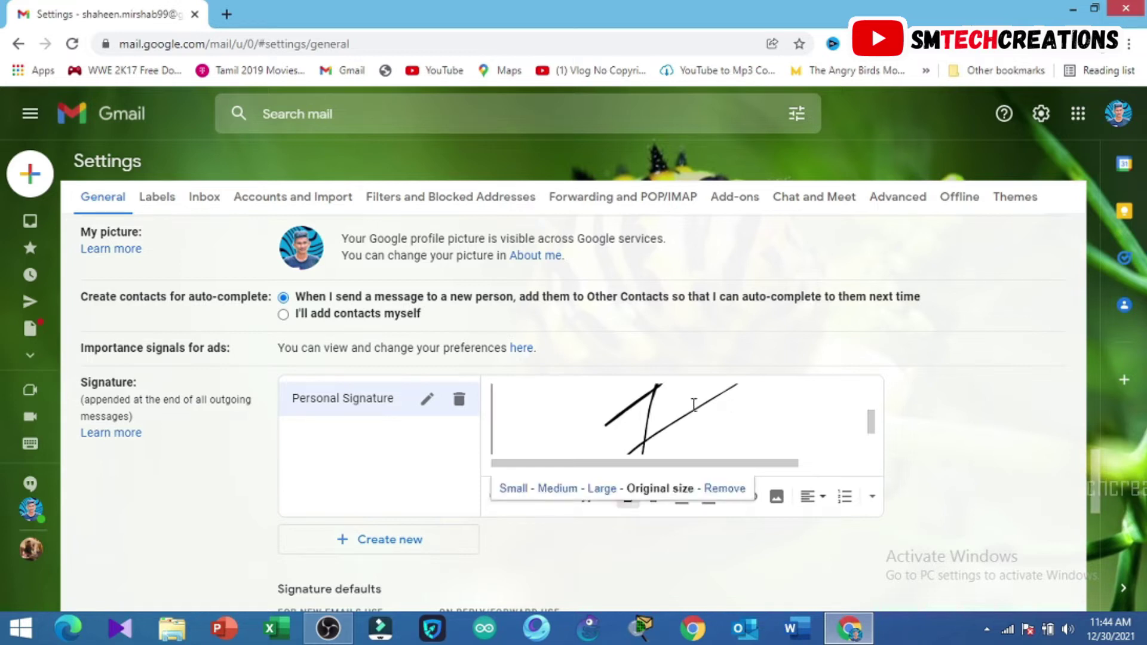
click(513, 489)
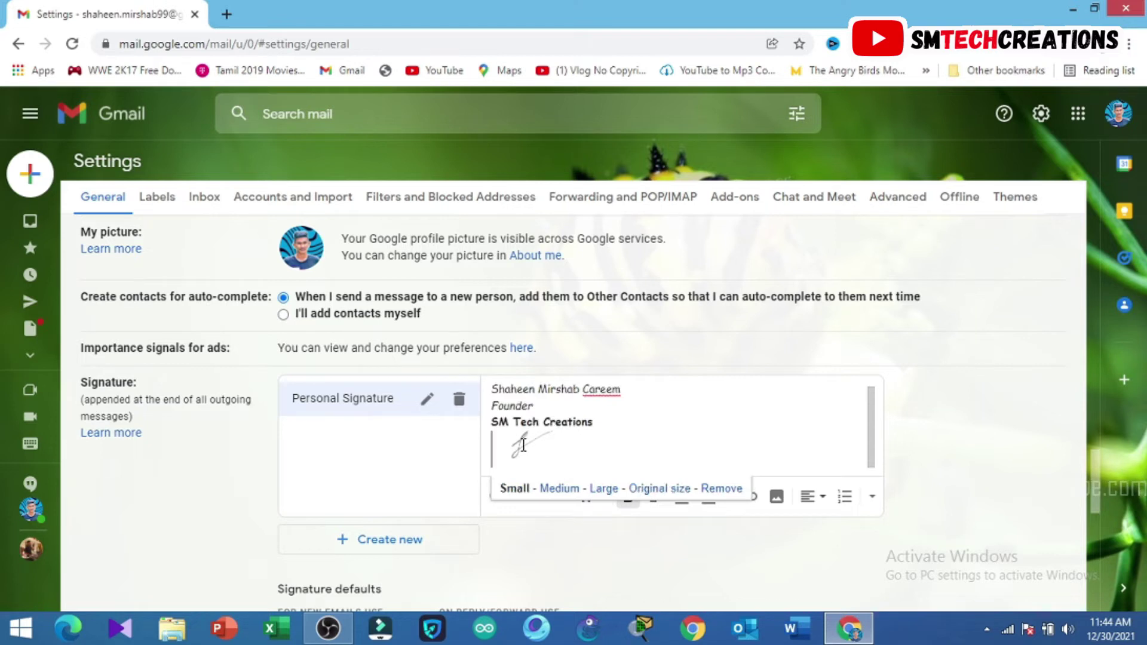
click(601, 421)
key(Return)
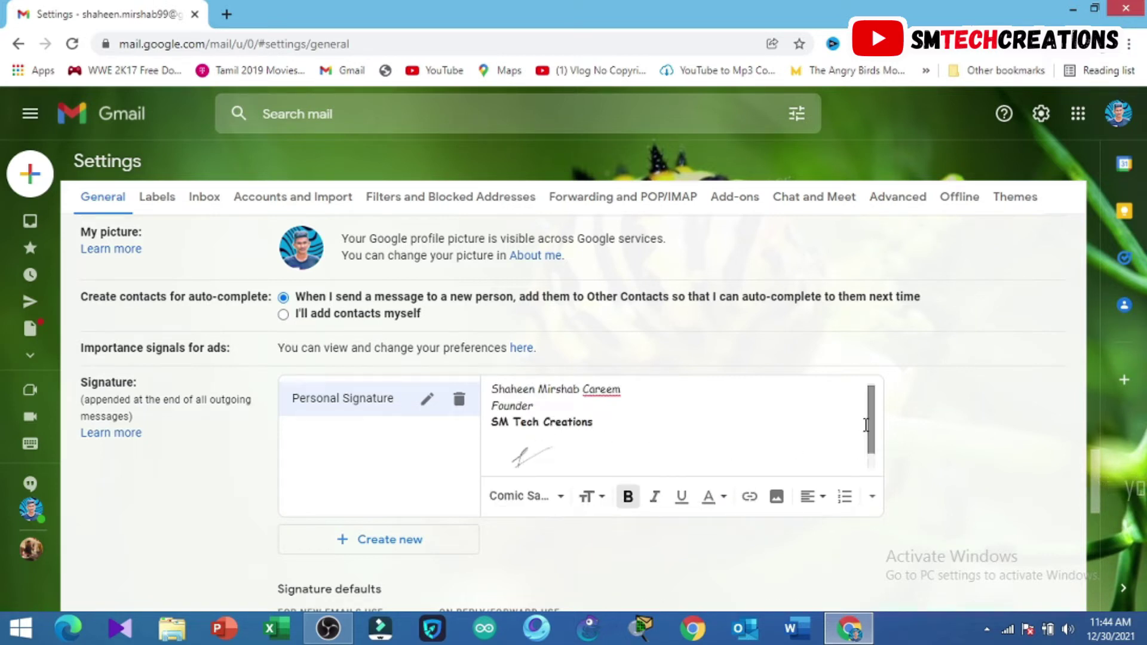
Create a new signature named Business Signature
mouse_move(871, 411)
mouse_down()
mouse_move(869, 445)
mouse_move(869, 392)
mouse_move(876, 457)
mouse_up()
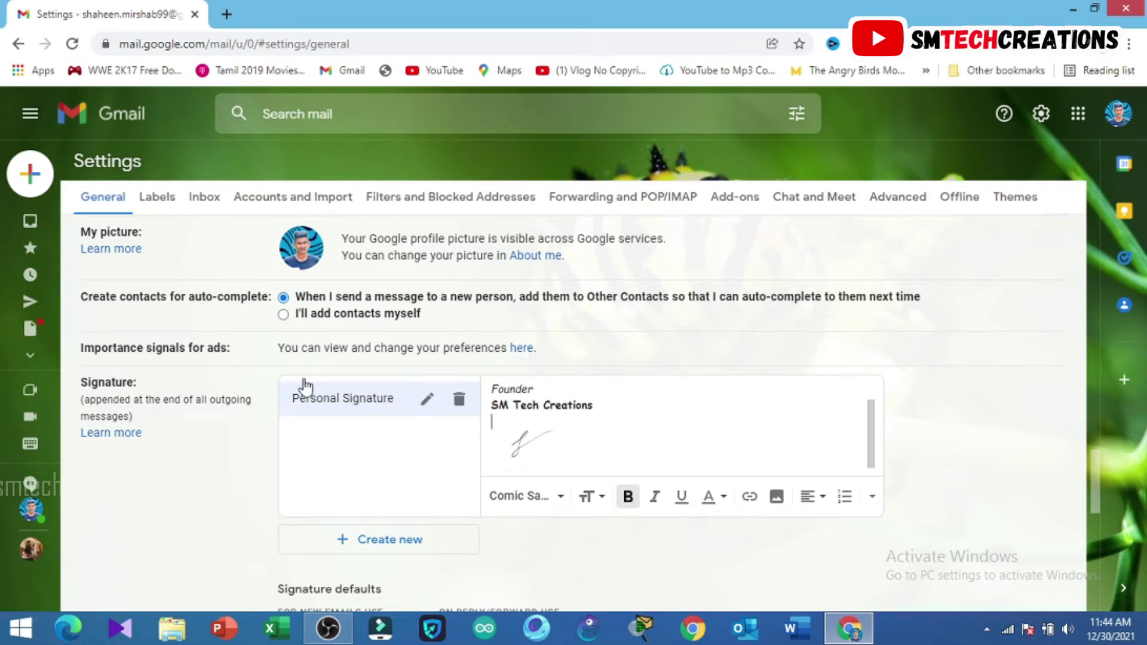
click(402, 545)
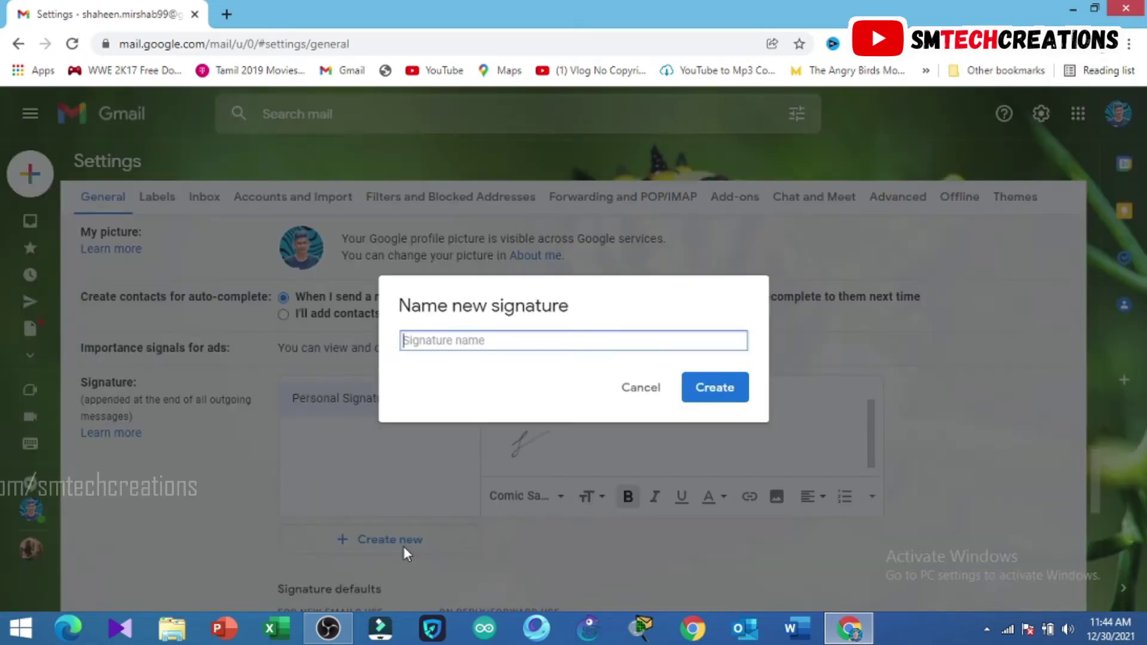
text(B)
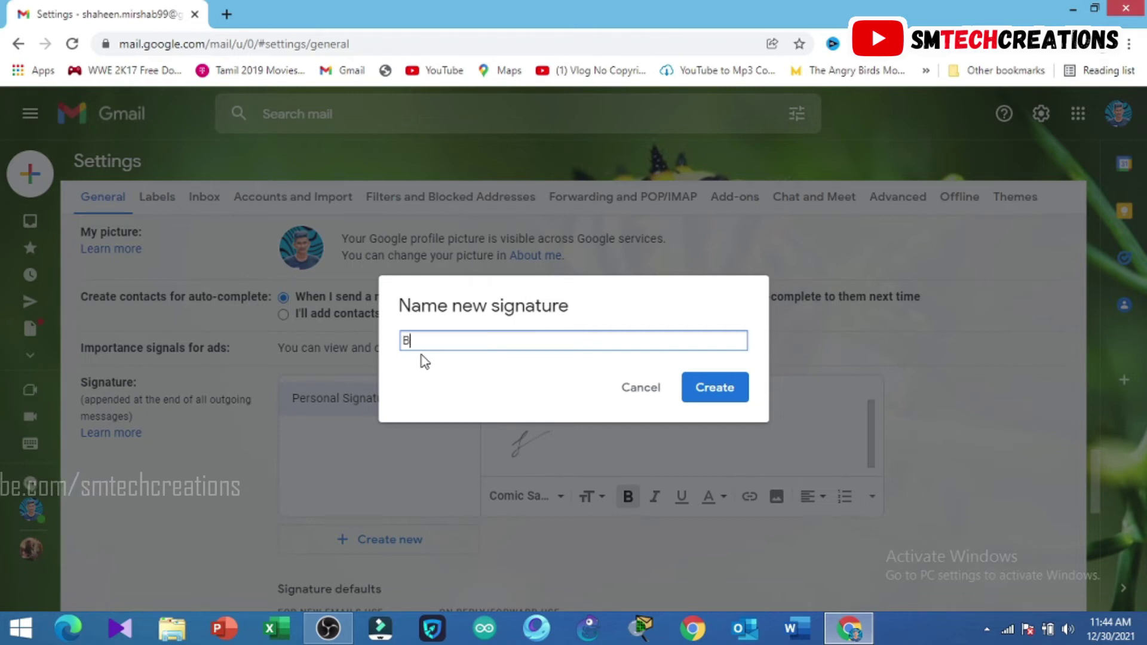
text(usines)
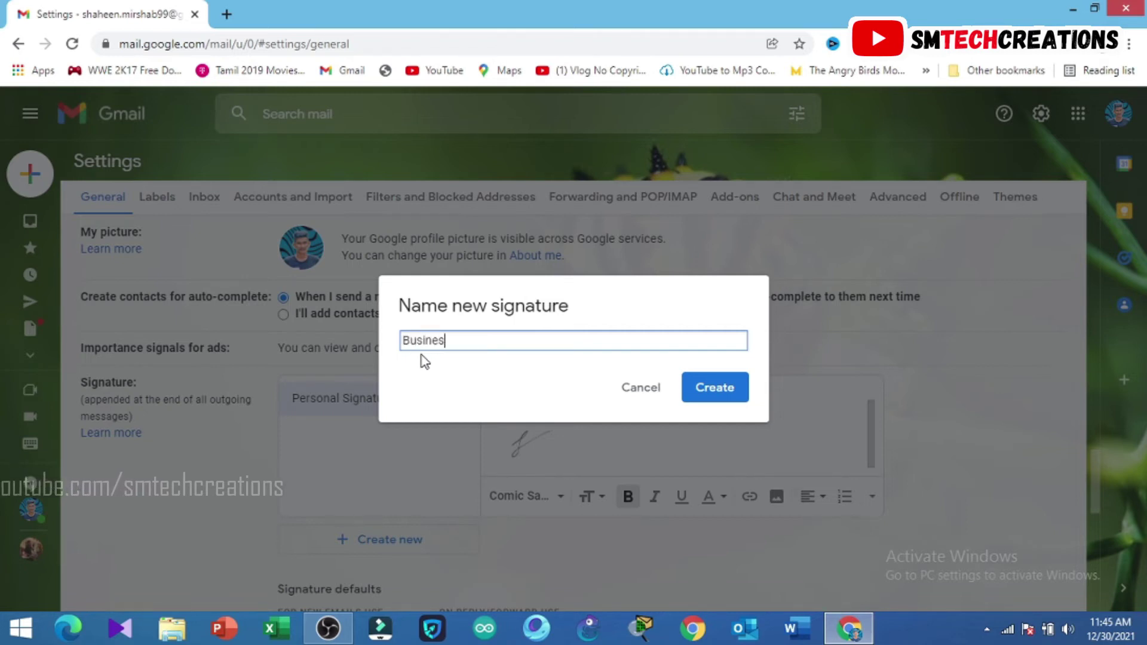
text(s Signa)
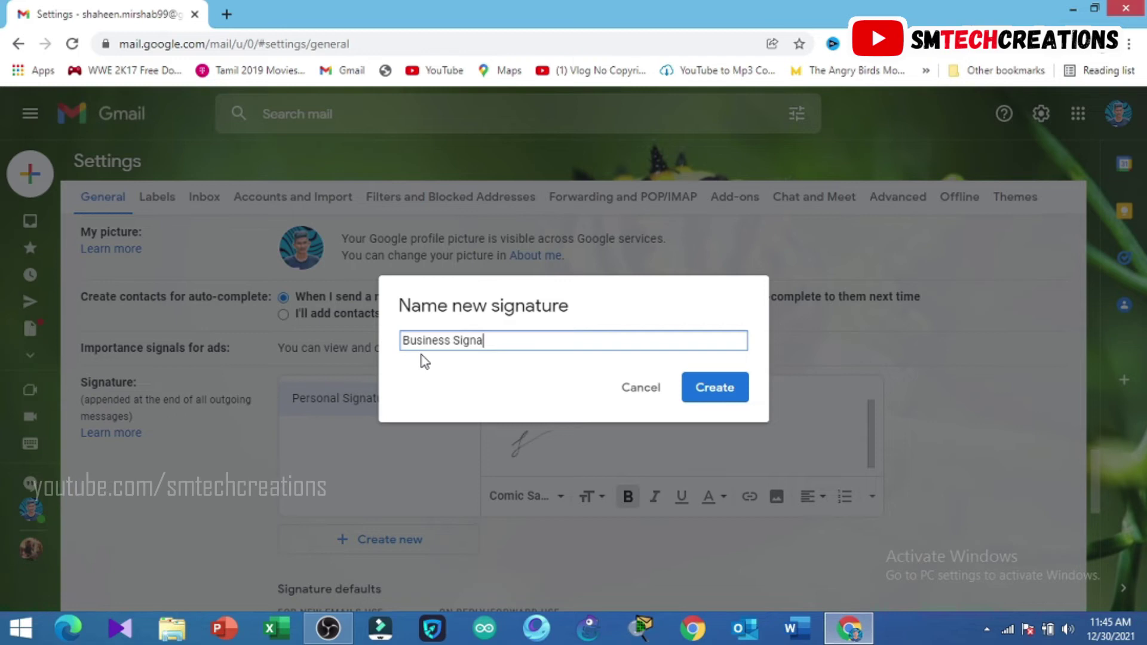
text(ture)
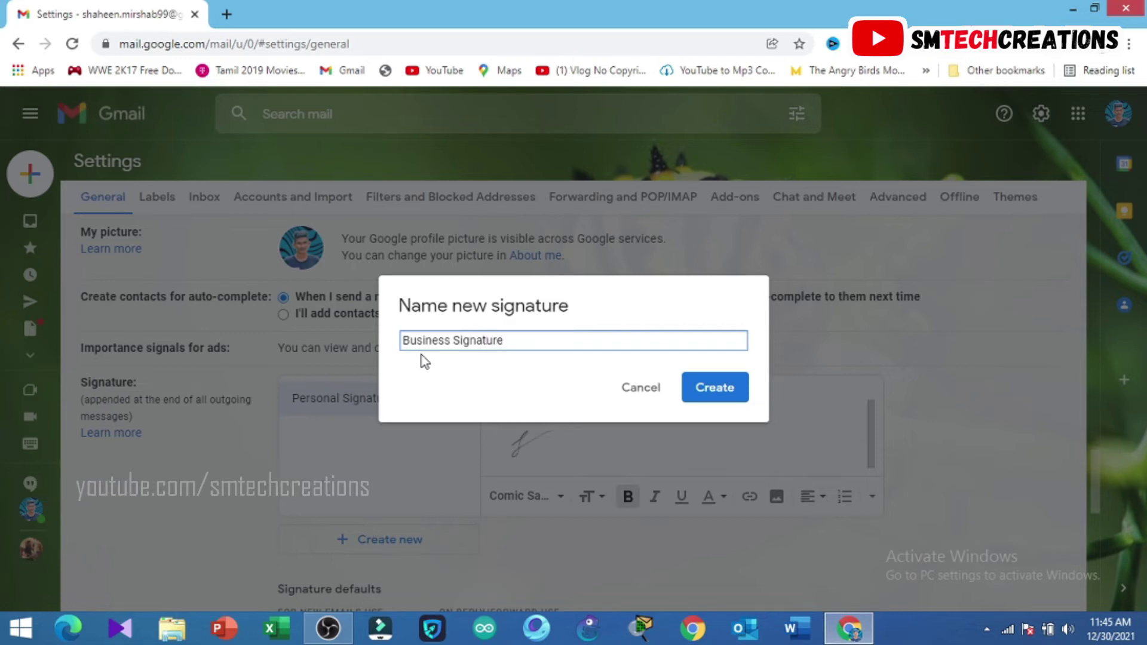
click(700, 401)
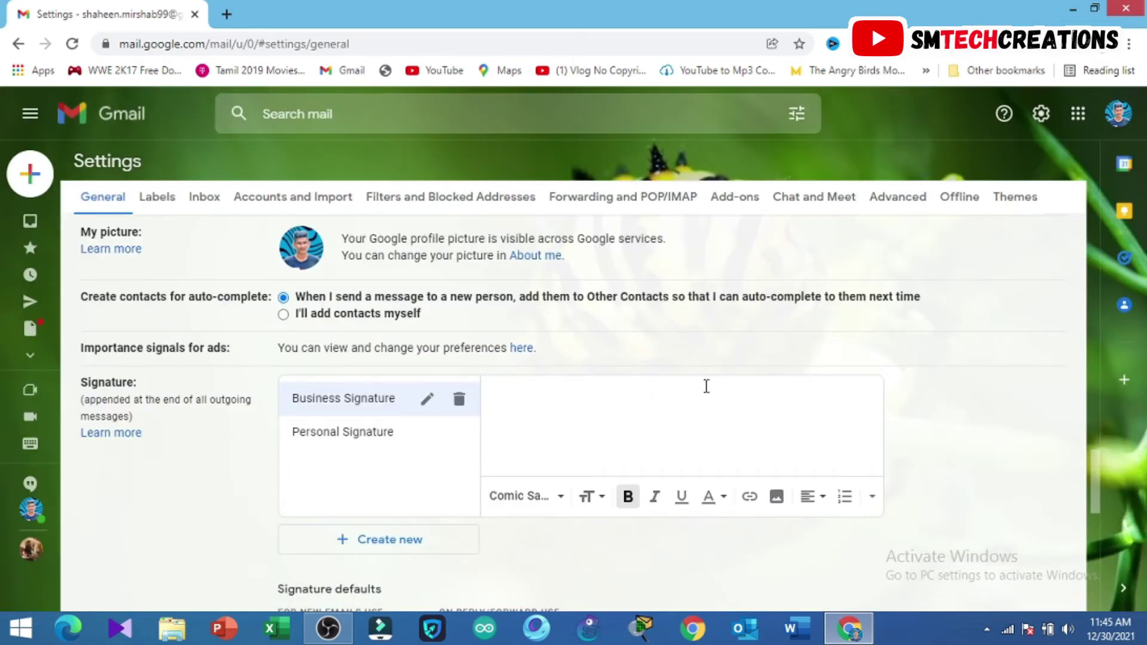
Fill the Business Signature with three lines: the sender's name, Director, and SM Tech Creations
click(364, 440)
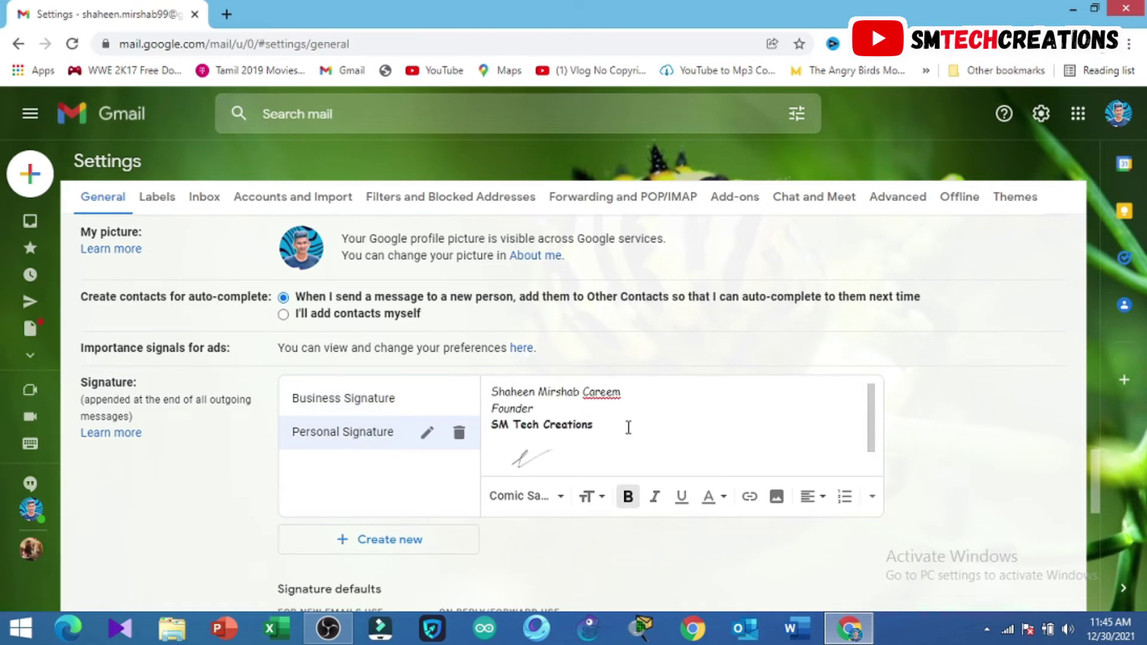
click(350, 407)
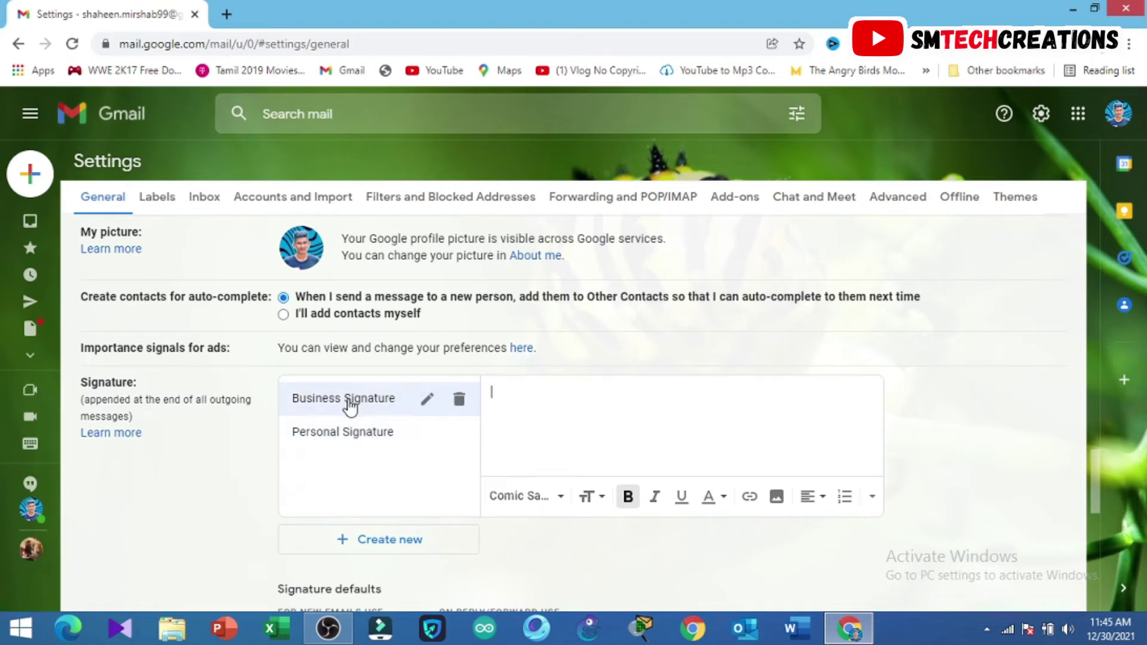
click(634, 402)
text(Shaheen Careem)
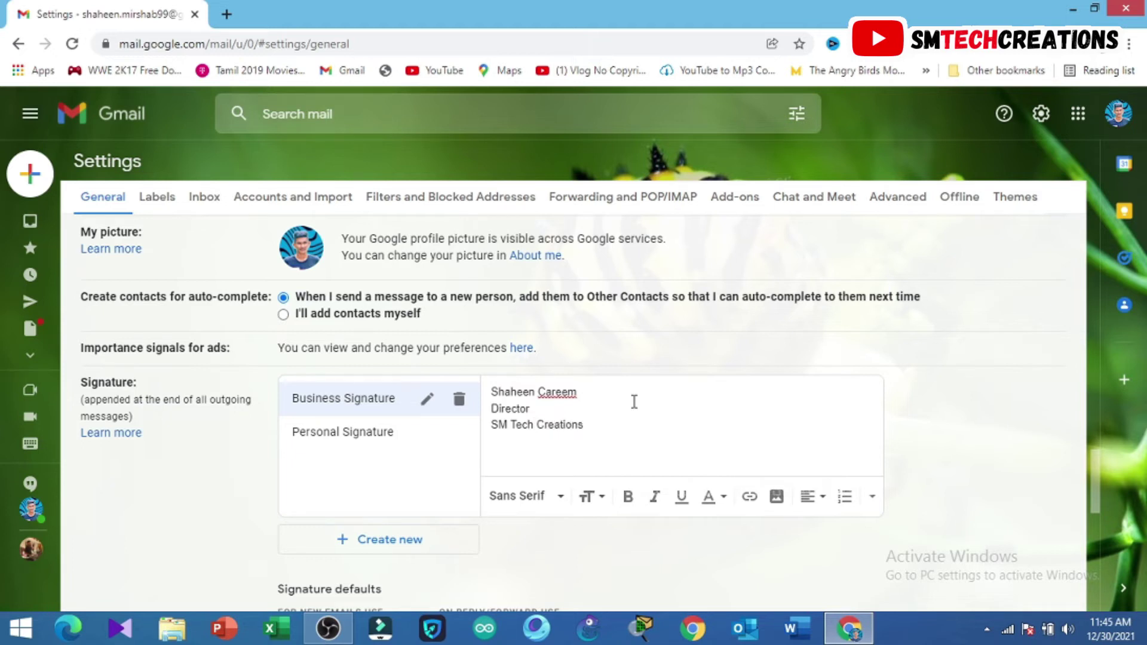
Set the font of all three Business Signature lines to Georgia
drag(647, 453, 494, 393)
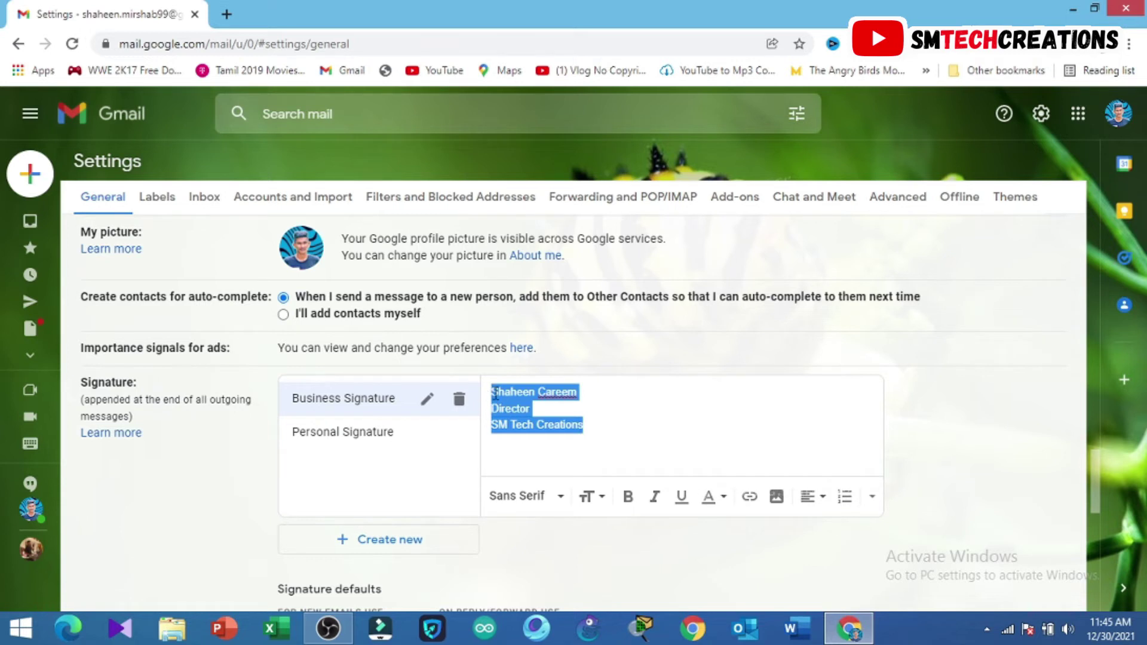
click(563, 500)
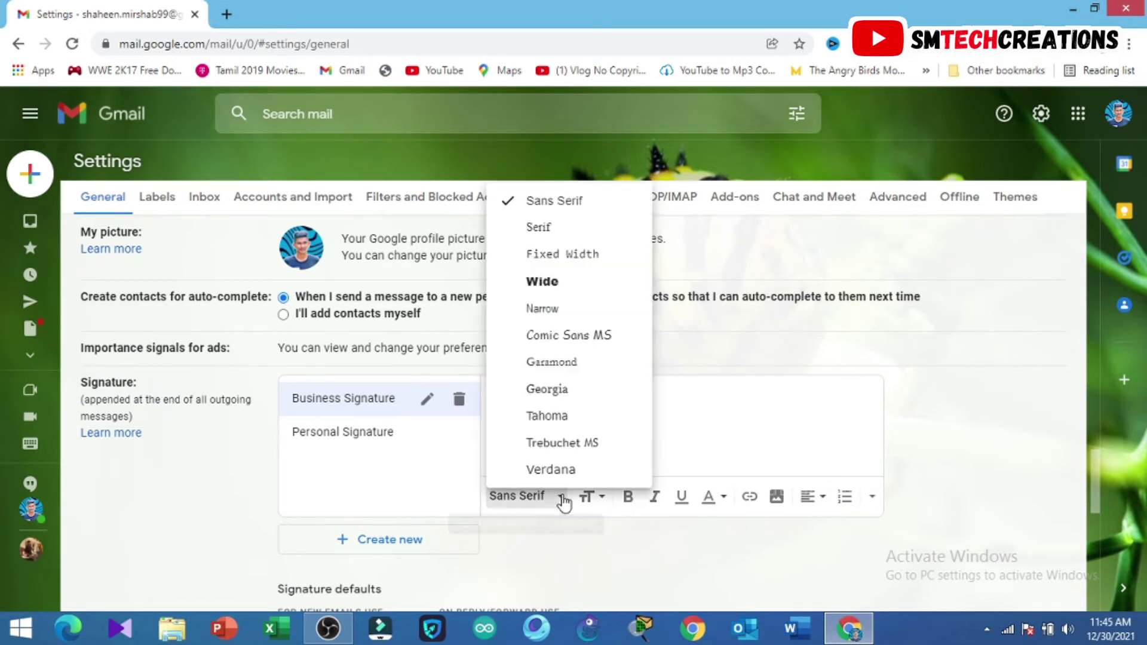
click(565, 389)
click(572, 409)
Italicize the Director line and make the SM Tech Creations line bold in the Business Signature
drag(541, 409, 472, 411)
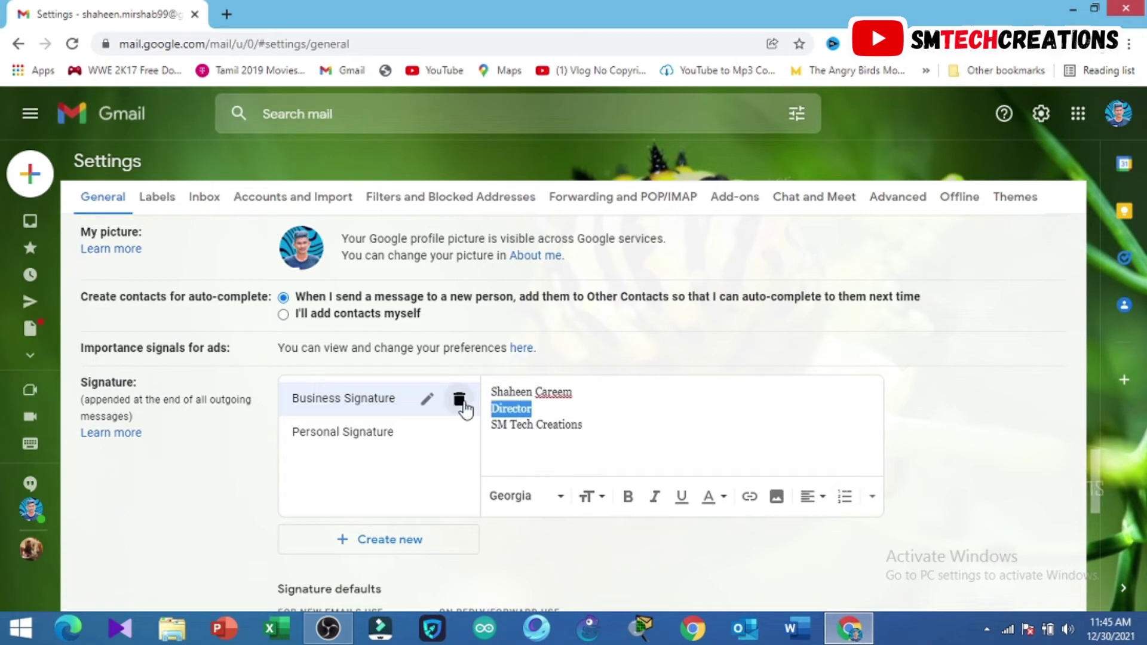
click(654, 497)
drag(585, 424, 479, 435)
click(628, 497)
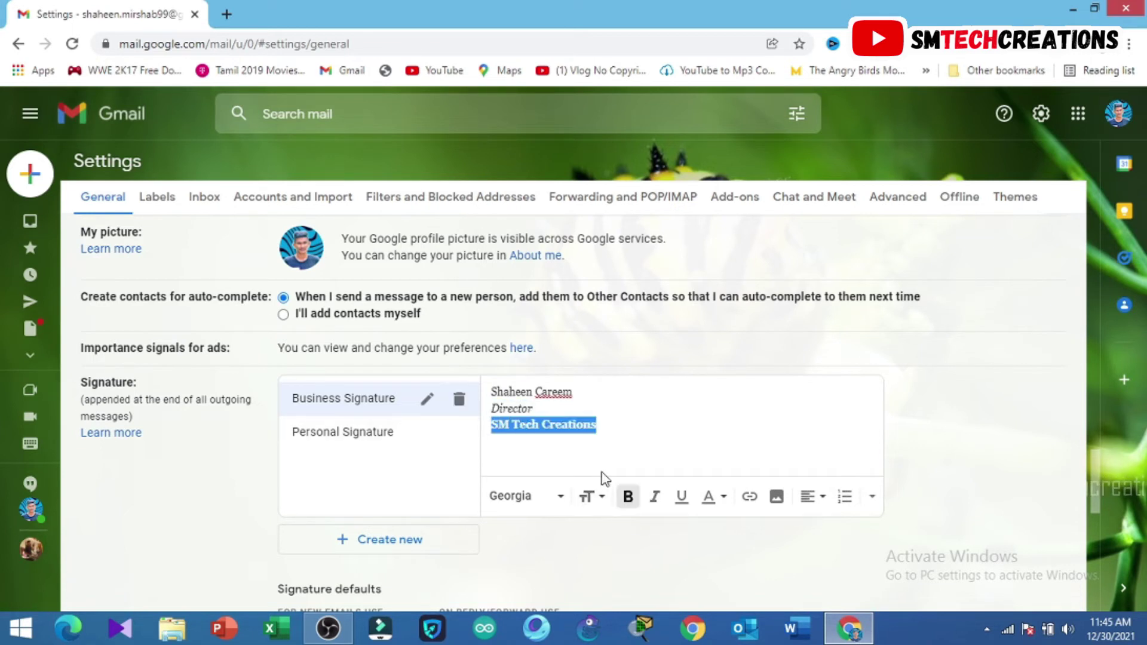
Leave a blank line below SM Tech Creations and insert the handwritten signature image uploaded from the device
click(611, 423)
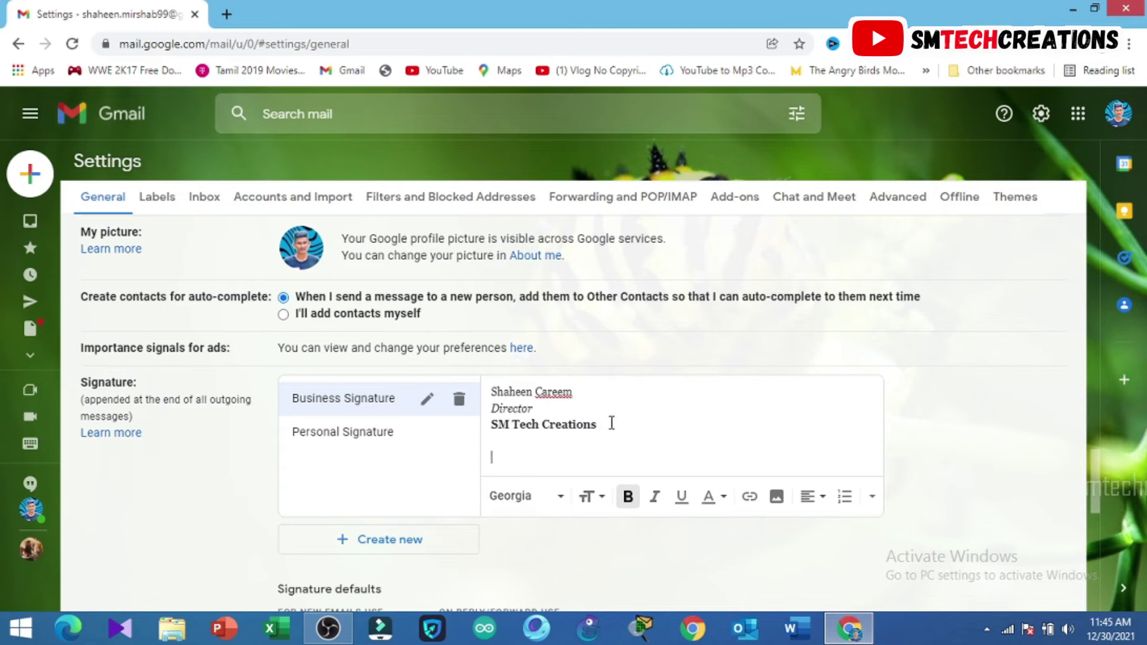
click(749, 496)
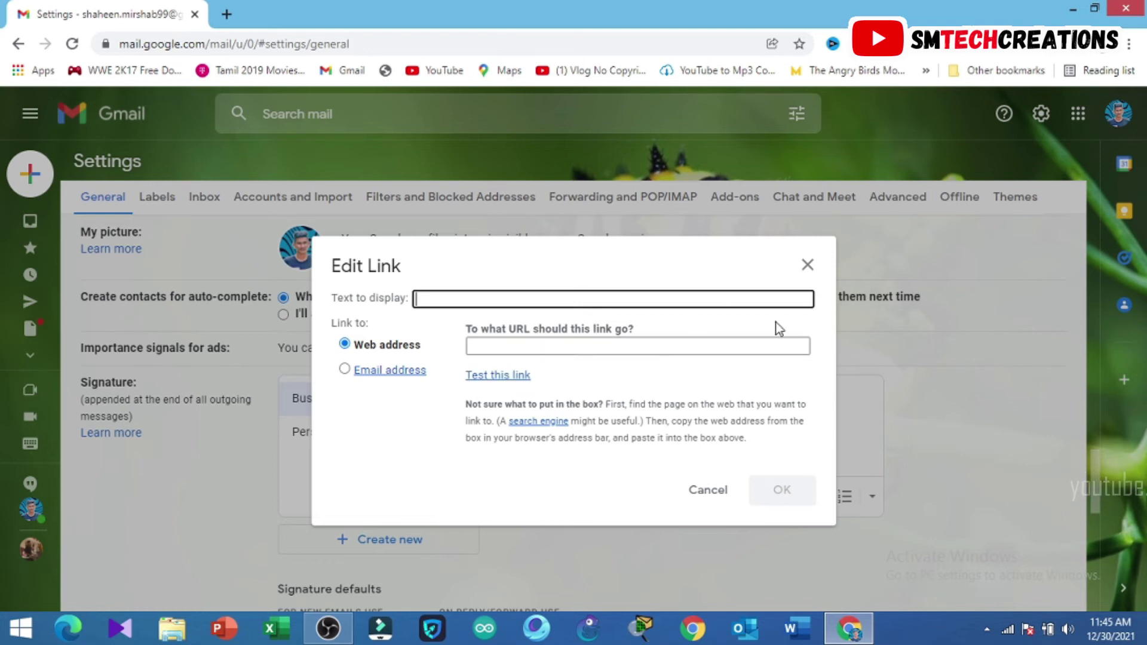
click(807, 265)
click(776, 497)
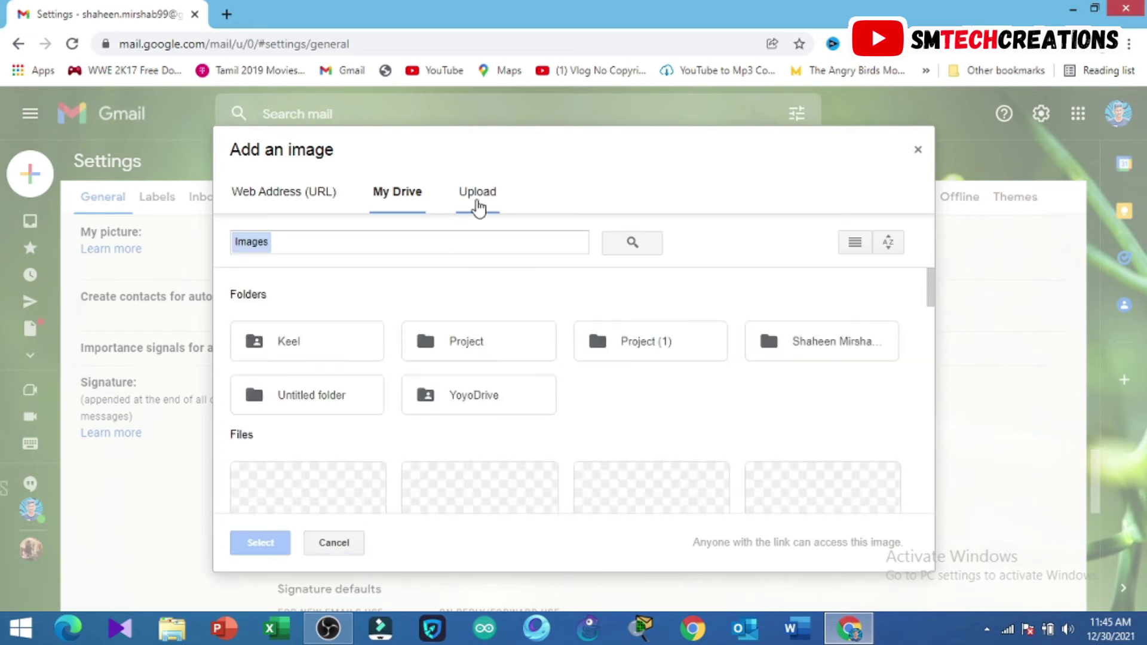
click(476, 202)
click(605, 405)
double_click(227, 170)
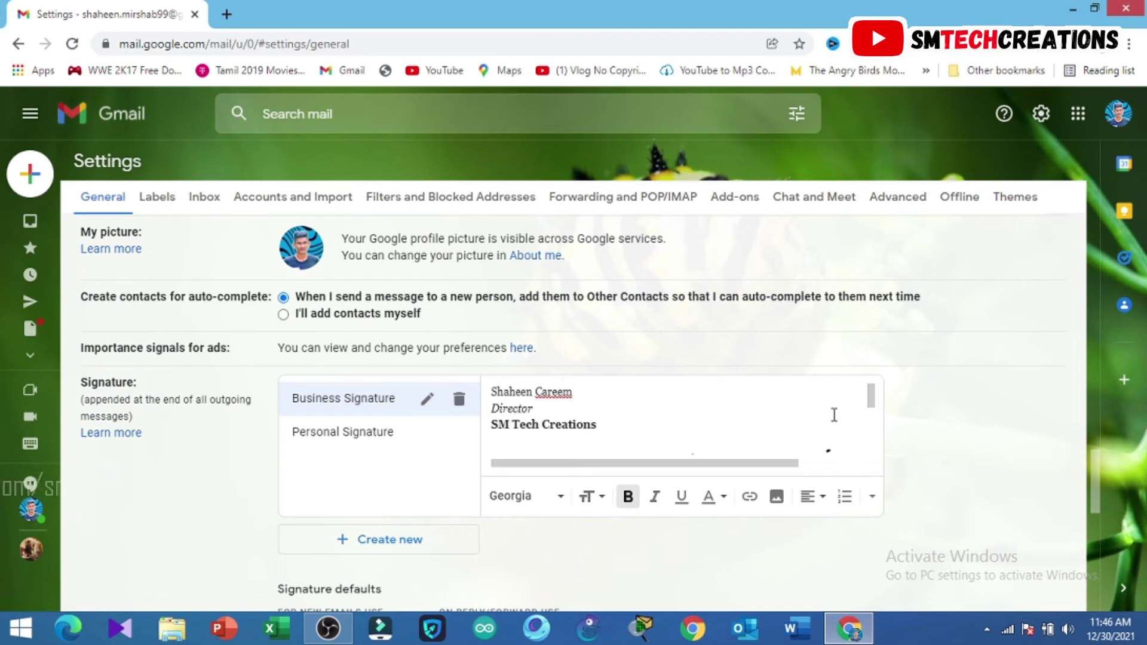
Resize the handwritten image in the Business Signature to Small
scroll(699, 418, down, 2)
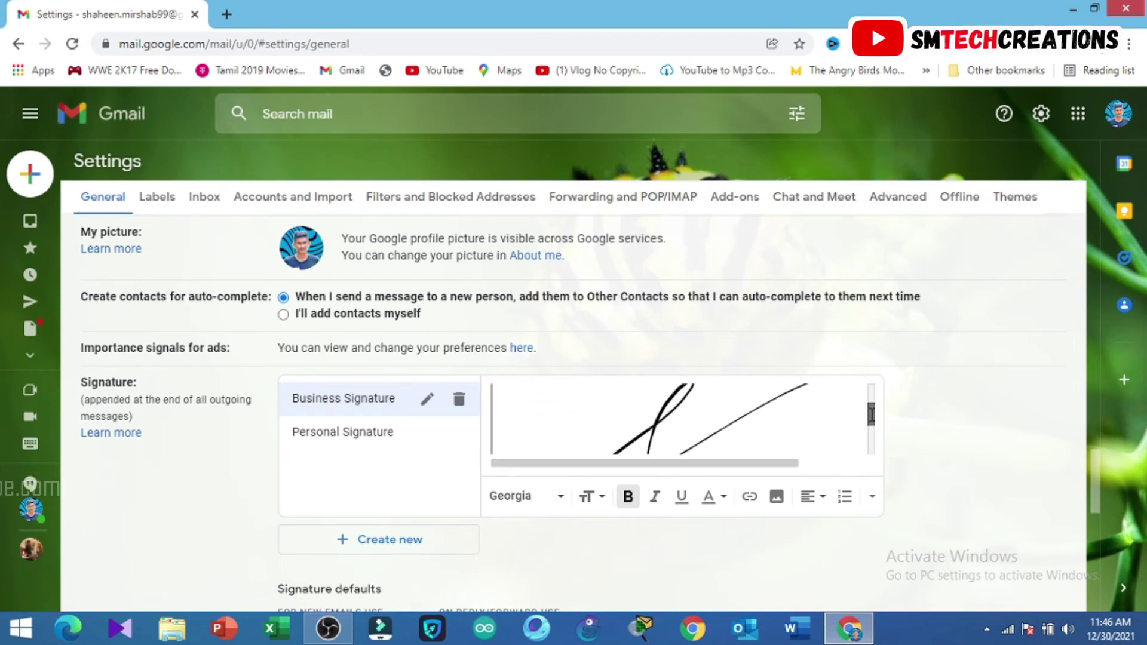
click(704, 416)
click(525, 488)
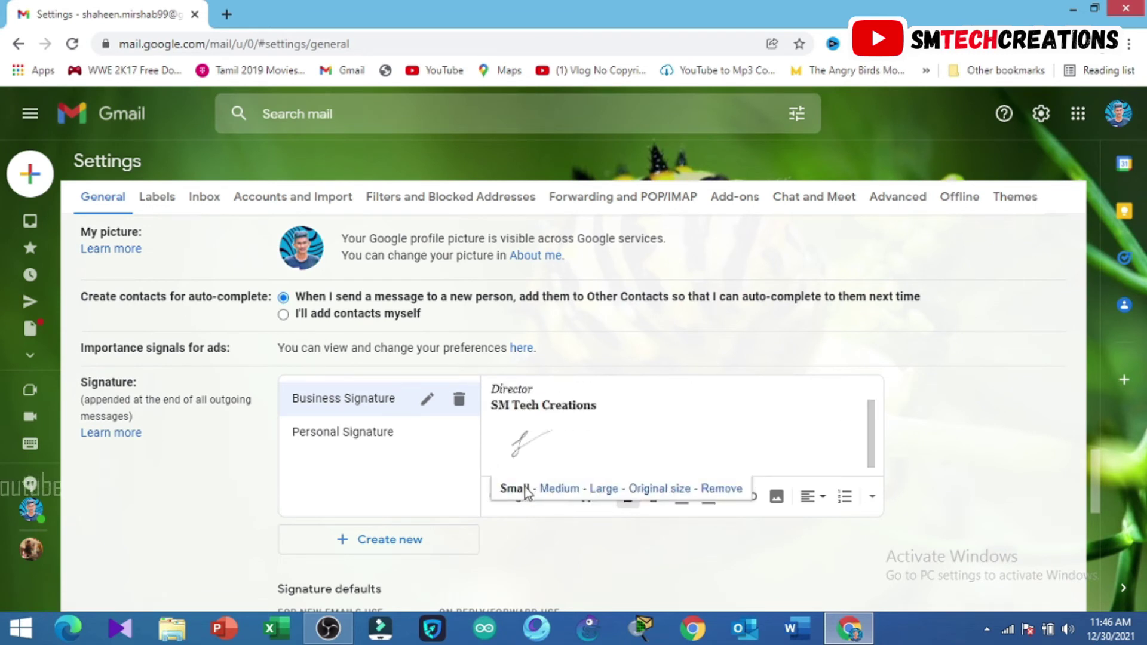
click(719, 409)
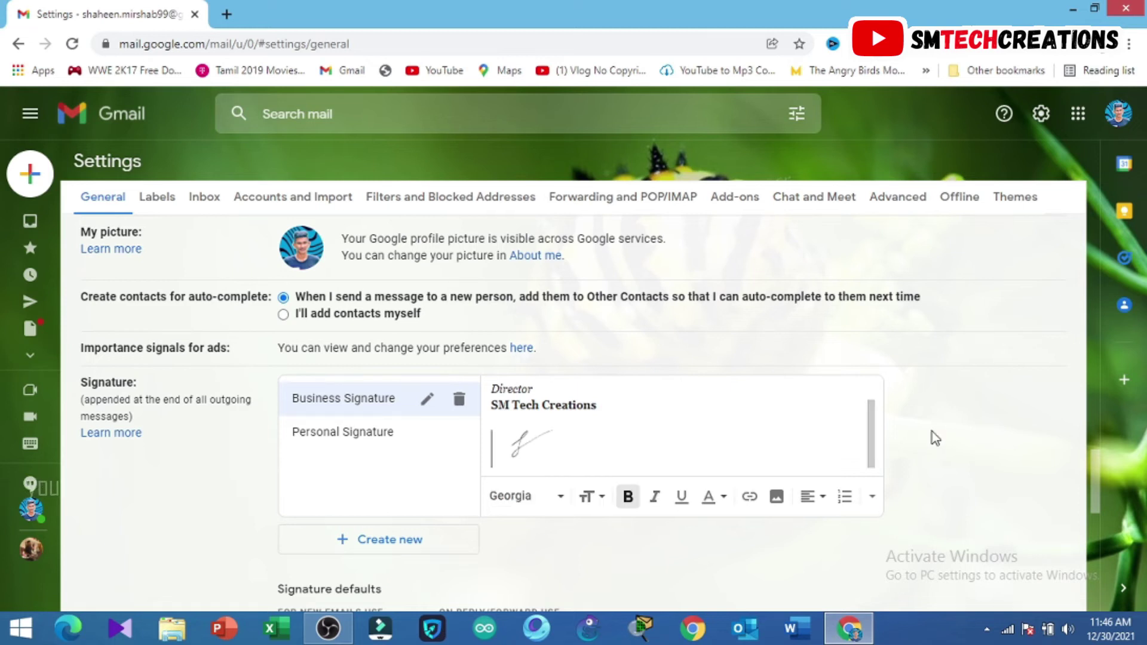
Check the contents of the Personal and Business signatures and save the settings changes
click(337, 439)
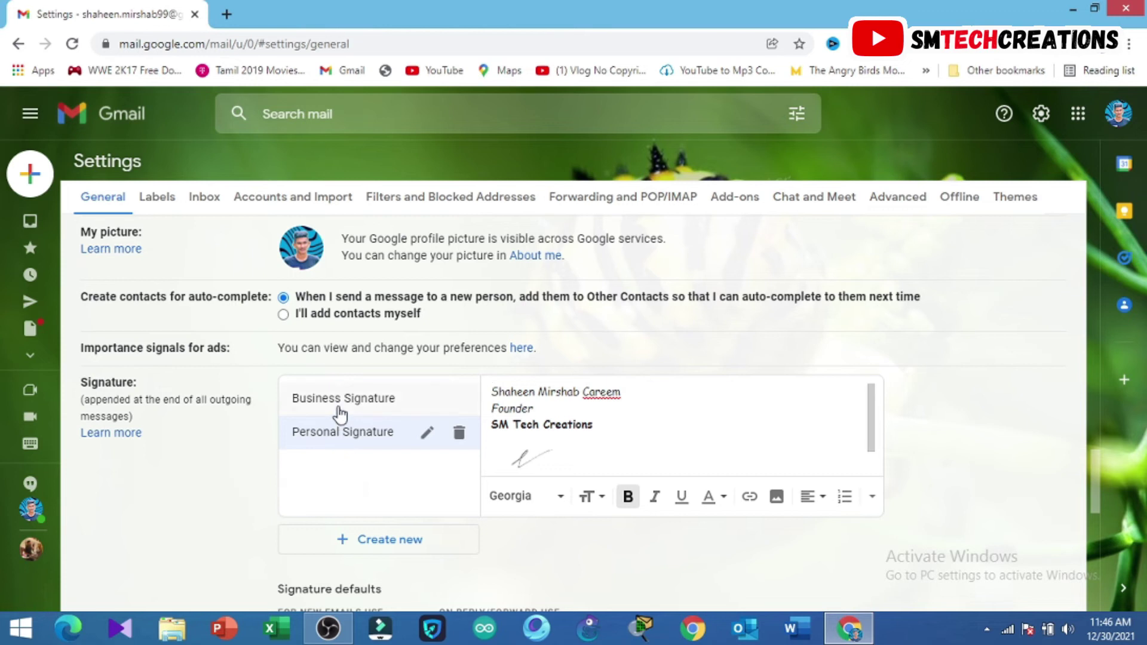
click(340, 409)
click(352, 431)
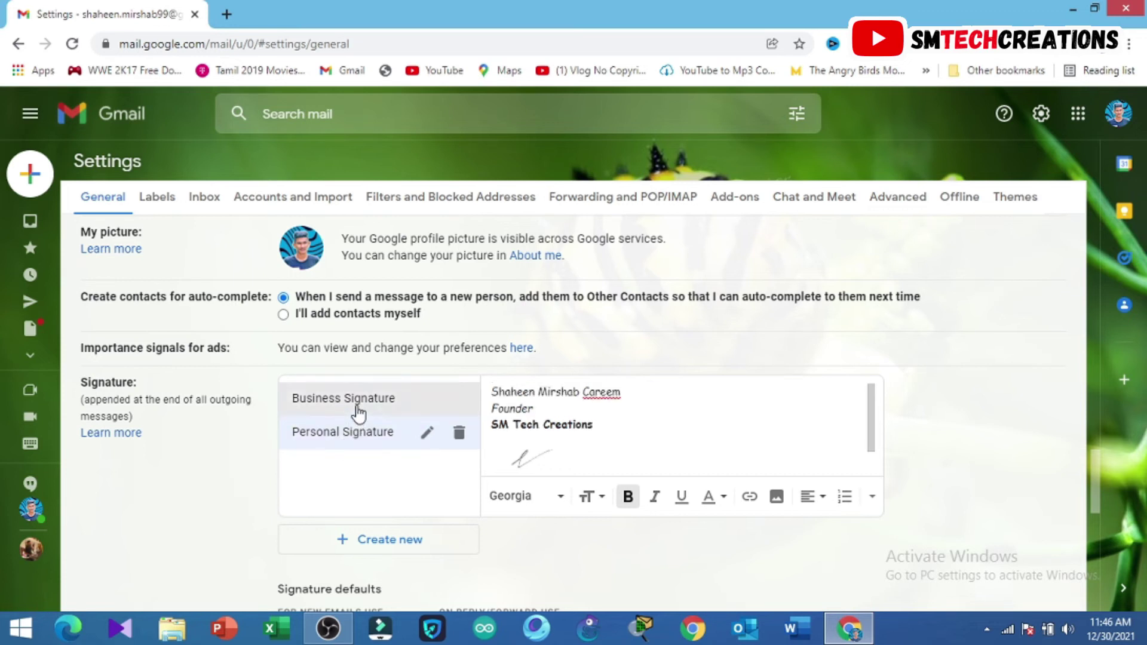
click(357, 407)
drag(1087, 464, 1094, 569)
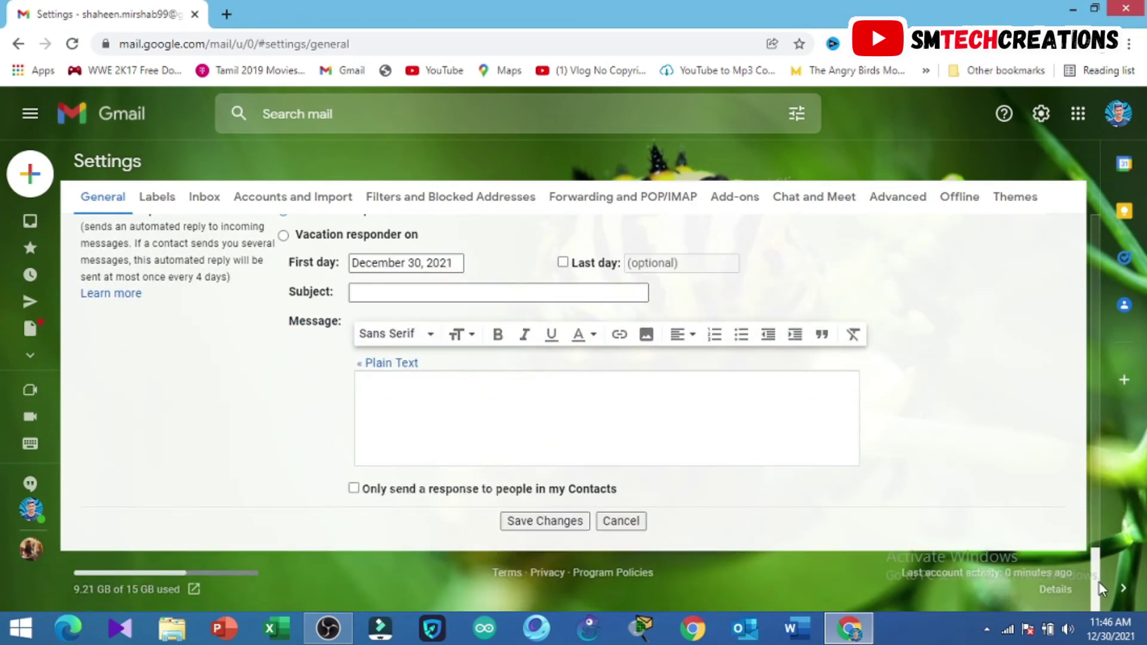
click(547, 528)
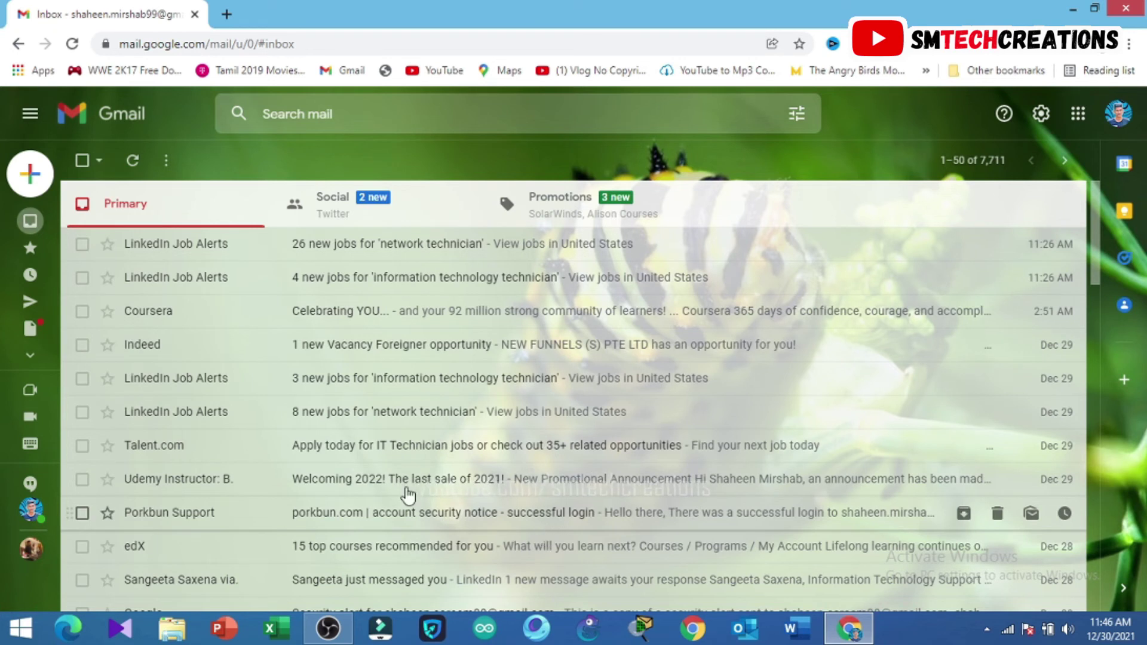
Start a new email message and insert the Business Signature into it
mouse_move(60, 182)
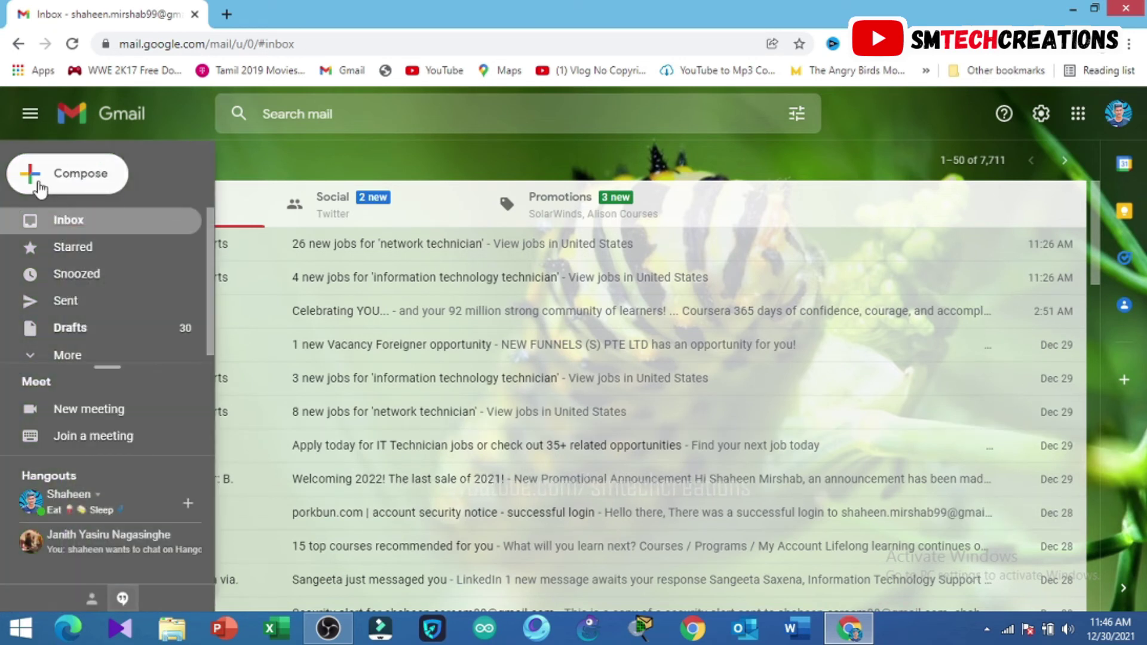
click(39, 188)
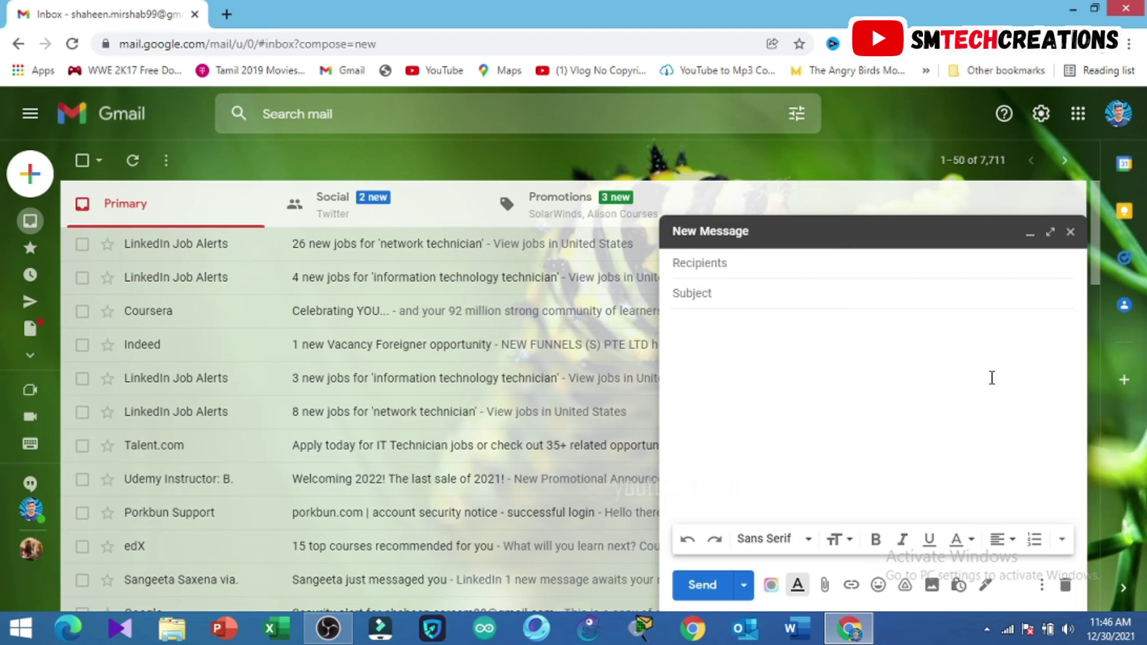
click(987, 587)
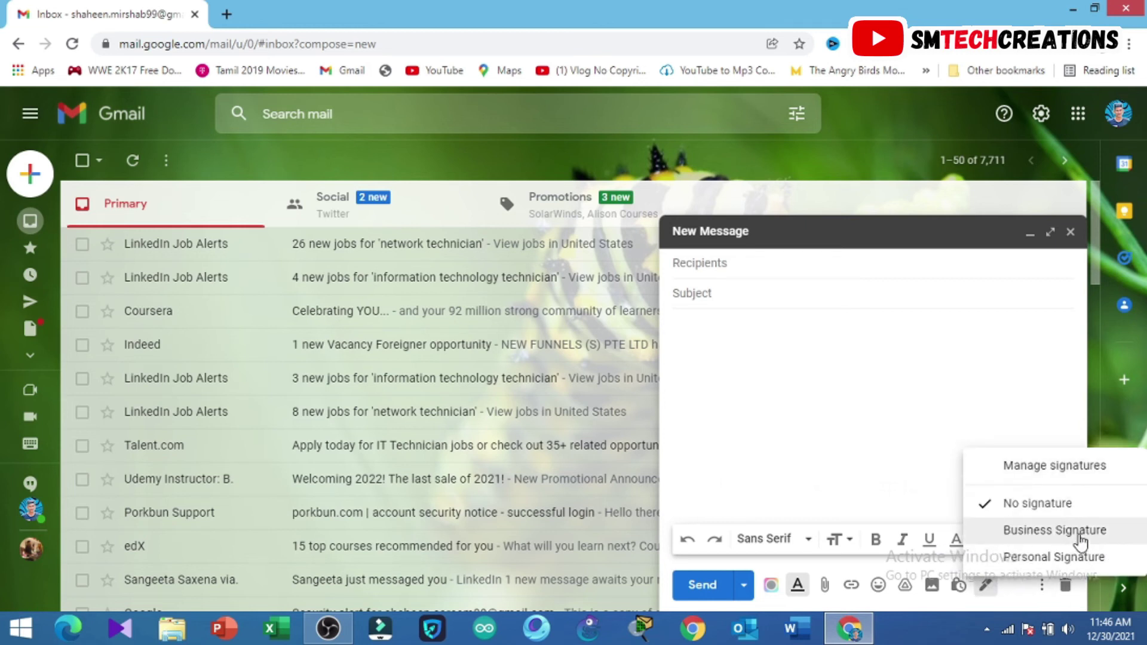
click(1060, 540)
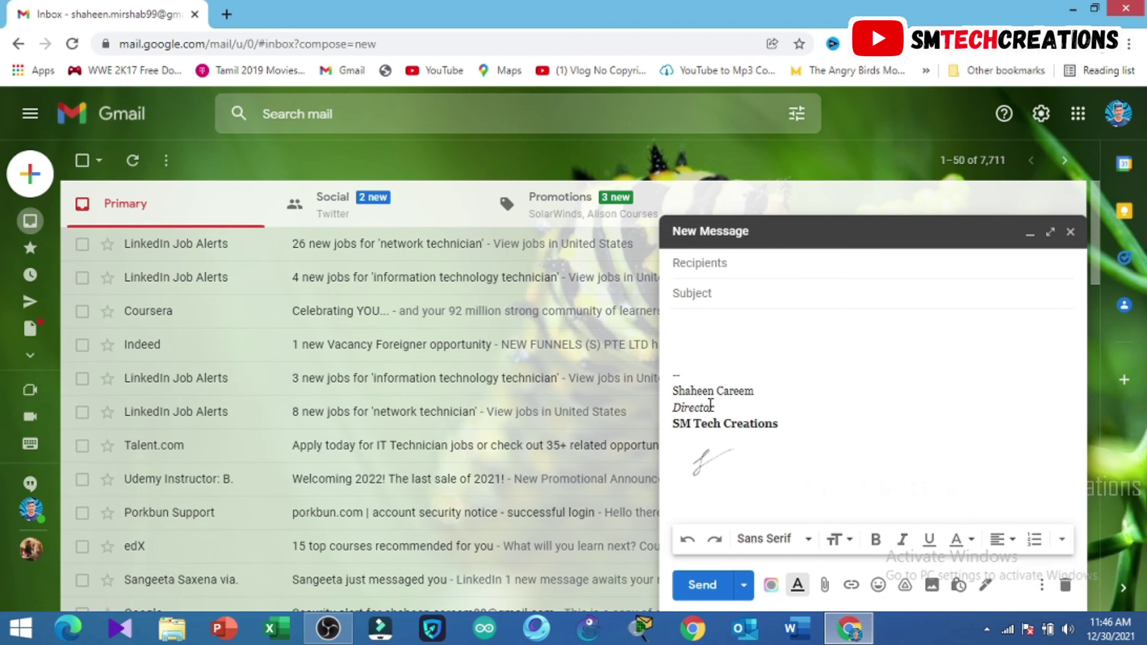
Alternate the new message's signature between Personal Signature and Business Signature, finishing on Personal Signature
click(985, 585)
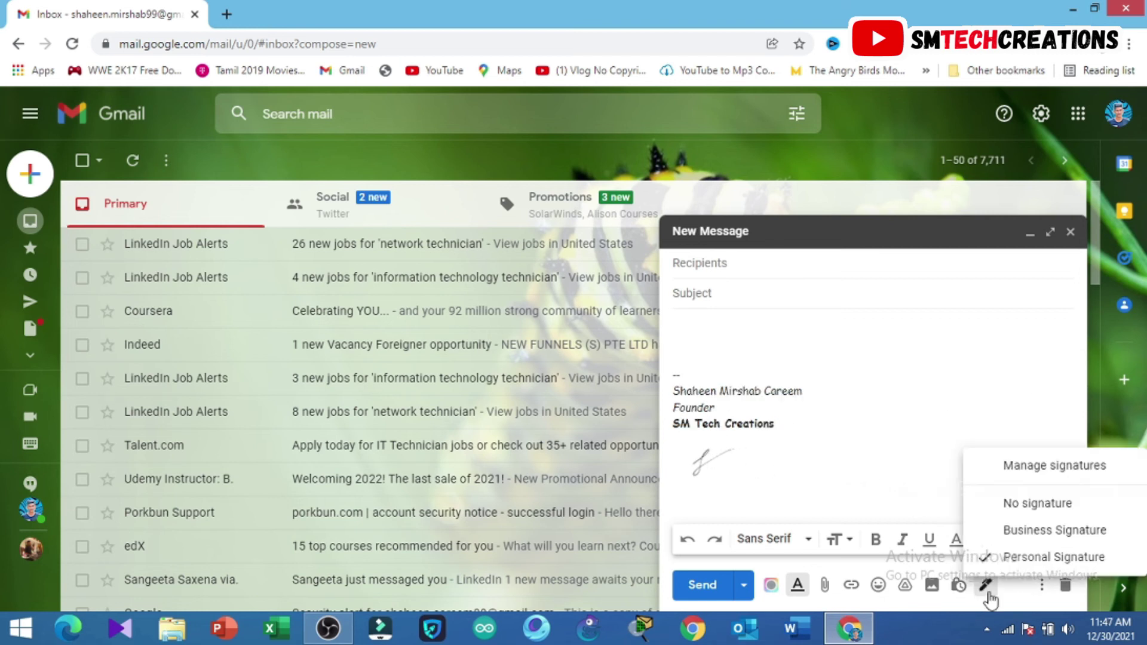
click(1008, 547)
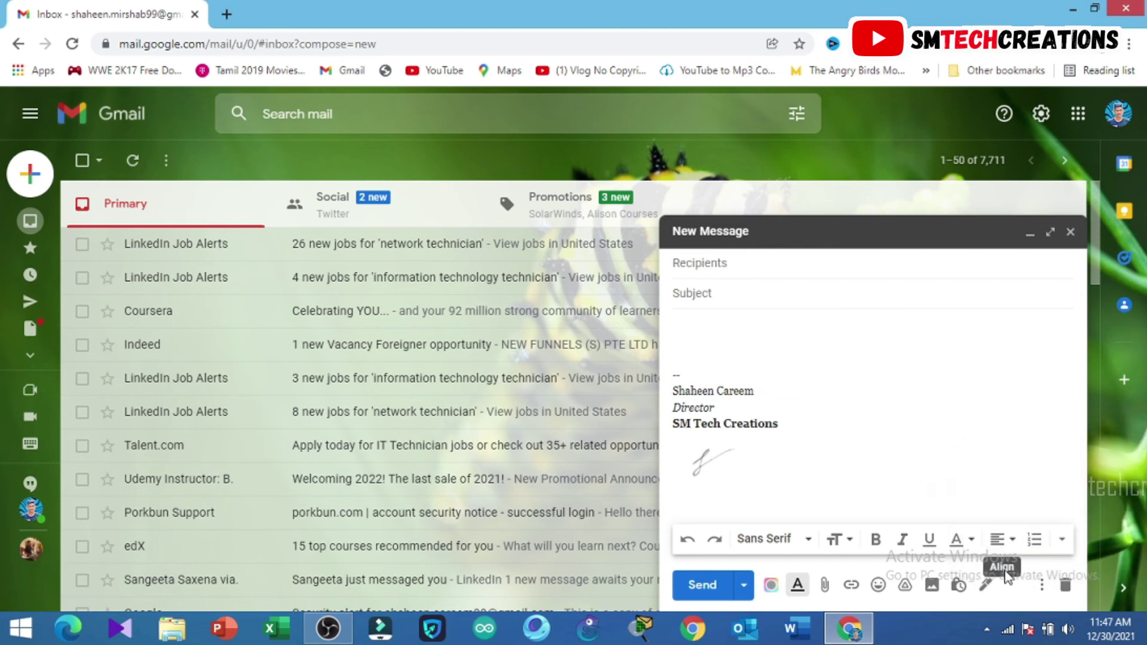
click(987, 585)
click(1009, 562)
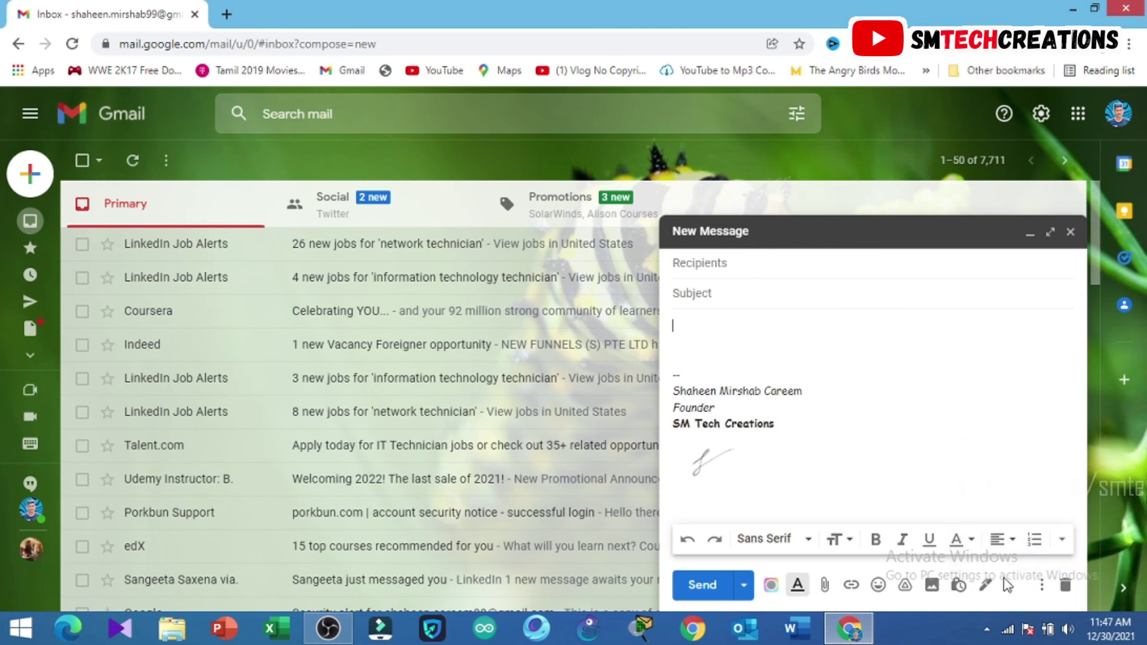